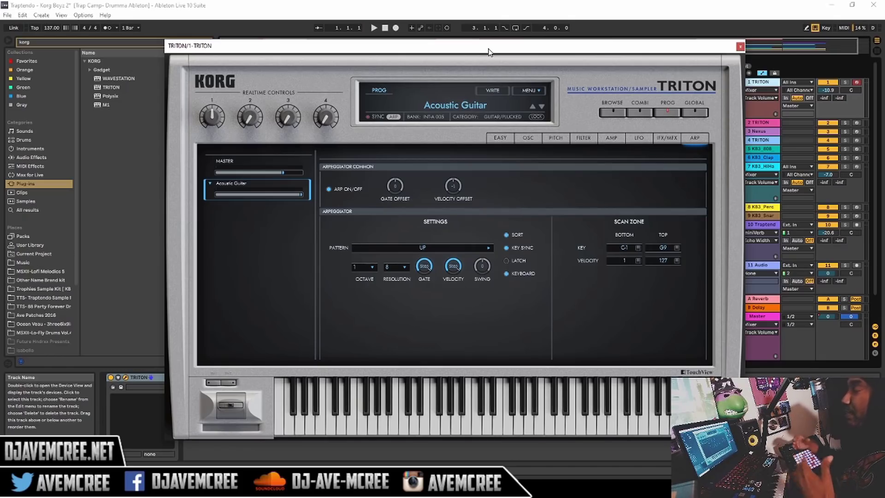
Start playback to audition the arpeggiated Acoustic Guitar preset on the TRITON
{"action": "key", "text": "space"}
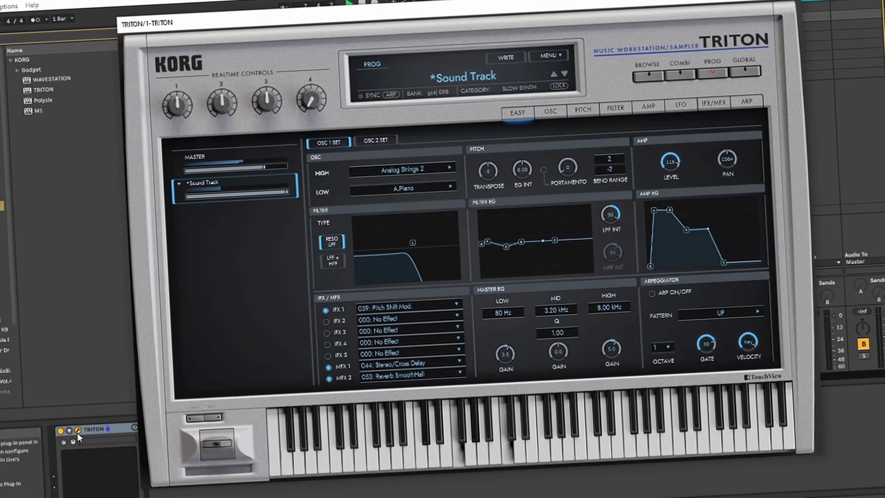
Close the TRITON window and step between the TRITON, KB3_HiHat_88 and KB3_Clap_Vernita tracks
{"action": "key", "text": "Right"}
{"action": "key", "text": "Right"}
{"action": "key", "text": "Right"}
{"action": "key", "text": "Right"}
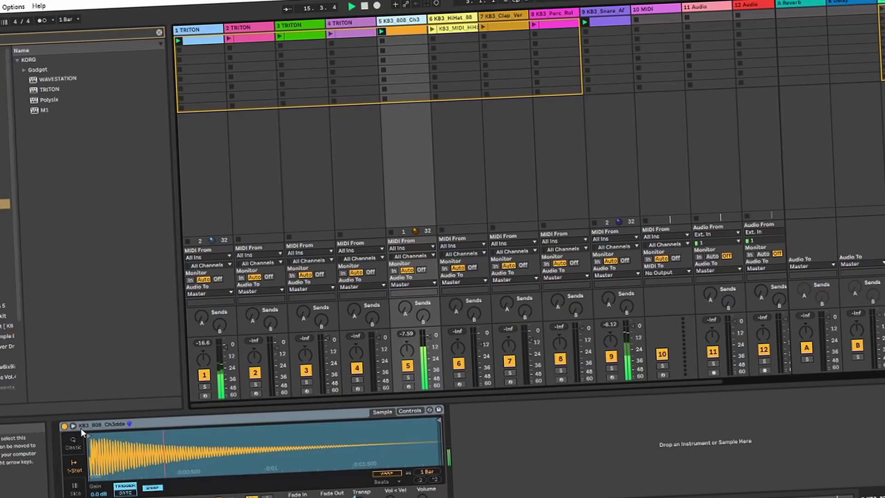
{"action": "key", "text": "Left"}
{"action": "key", "text": "Left"}
{"action": "key", "text": "Left"}
{"action": "key", "text": "Left"}
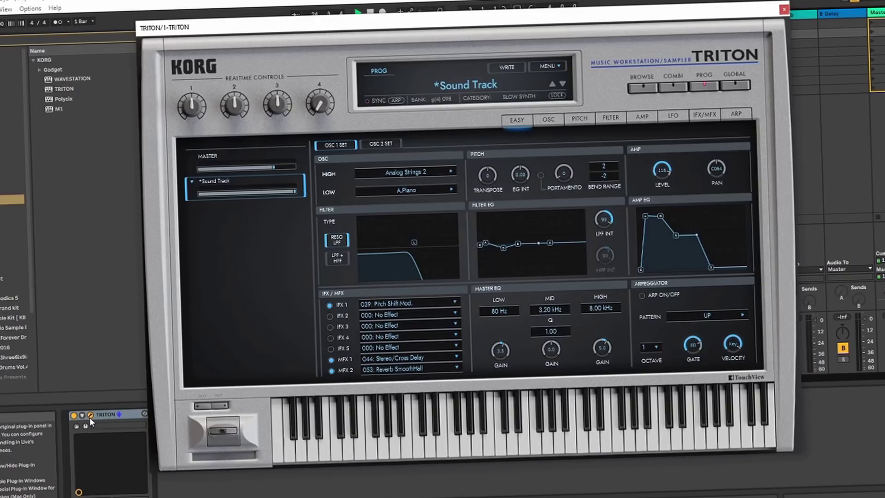
{"action": "left_click", "coordinate": [89, 416]}
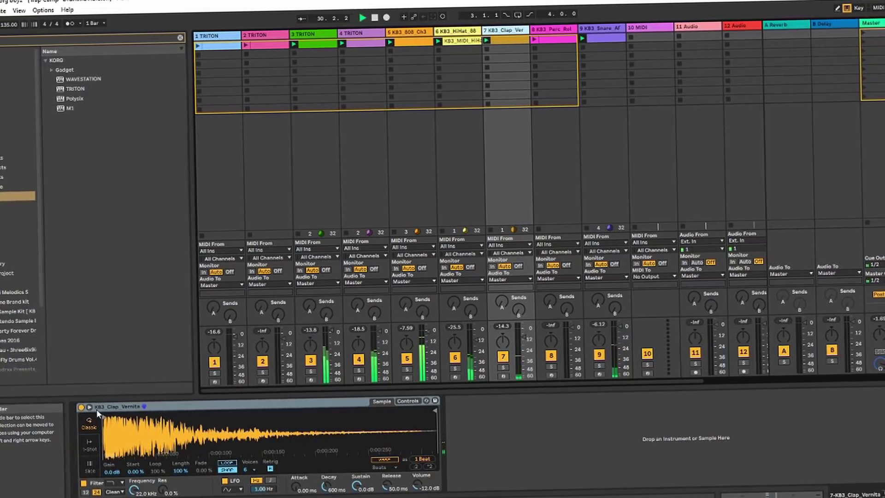
{"action": "key", "text": "Left"}
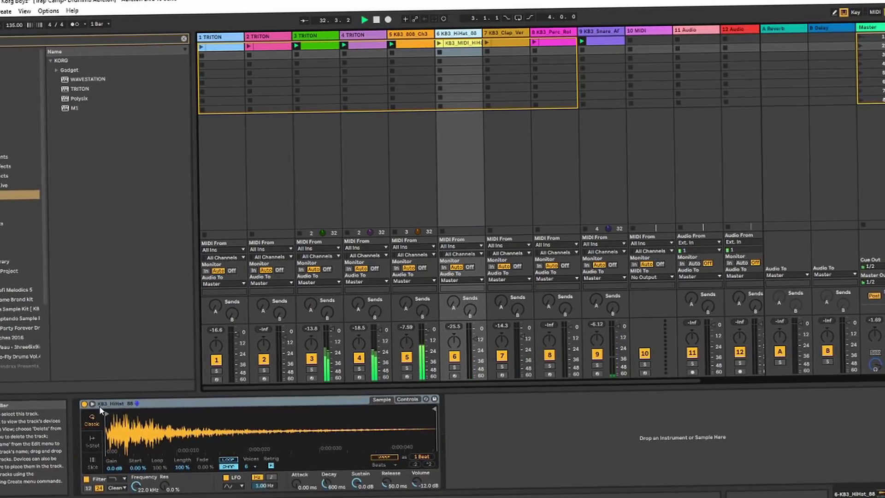
{"action": "key", "text": "Right"}
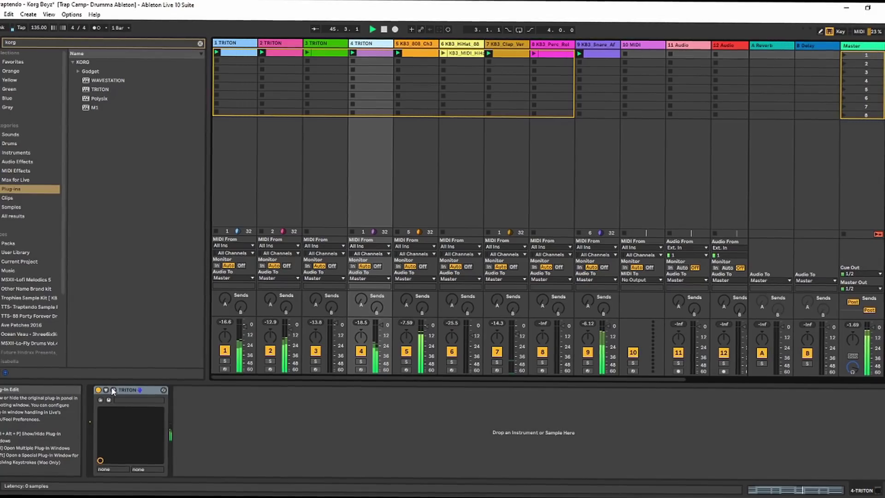
Open and close track 4's TRITON, then open track 3's TRITON showing Sweep Pad
{"action": "left_click", "coordinate": [113, 391]}
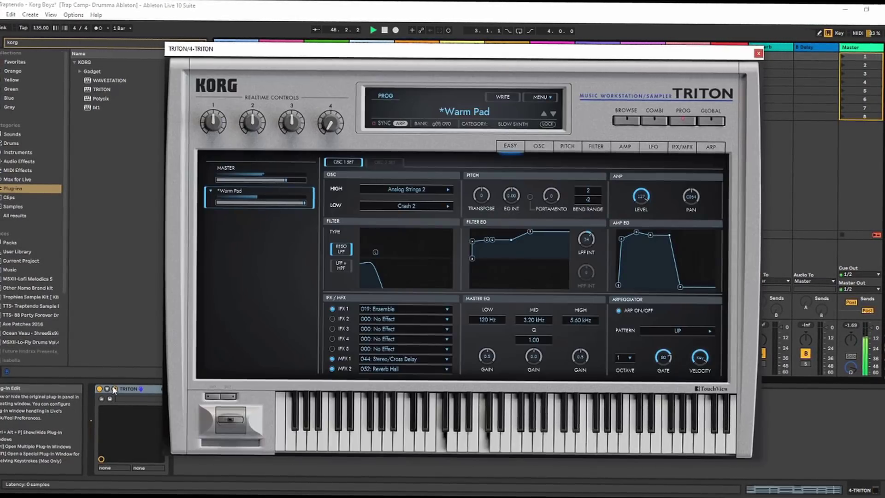
{"action": "left_click", "coordinate": [115, 391]}
{"action": "key", "text": "Right"}
{"action": "key", "text": "Right"}
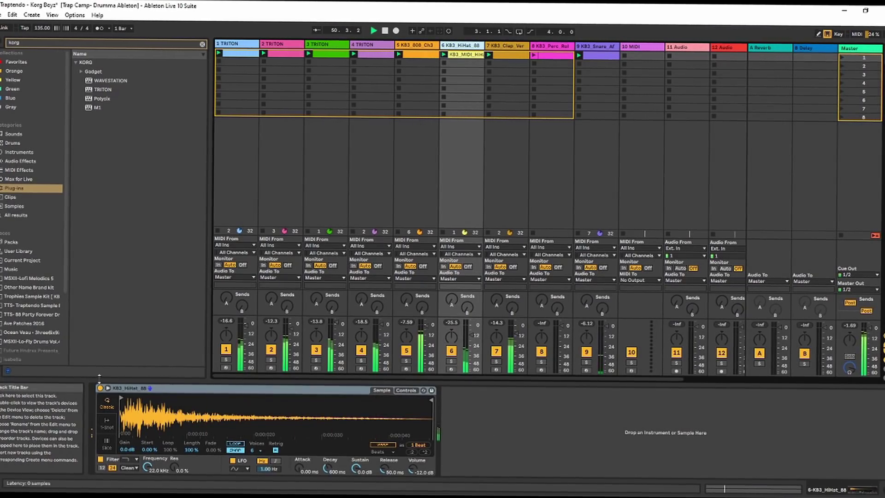
{"action": "left_click", "coordinate": [327, 43]}
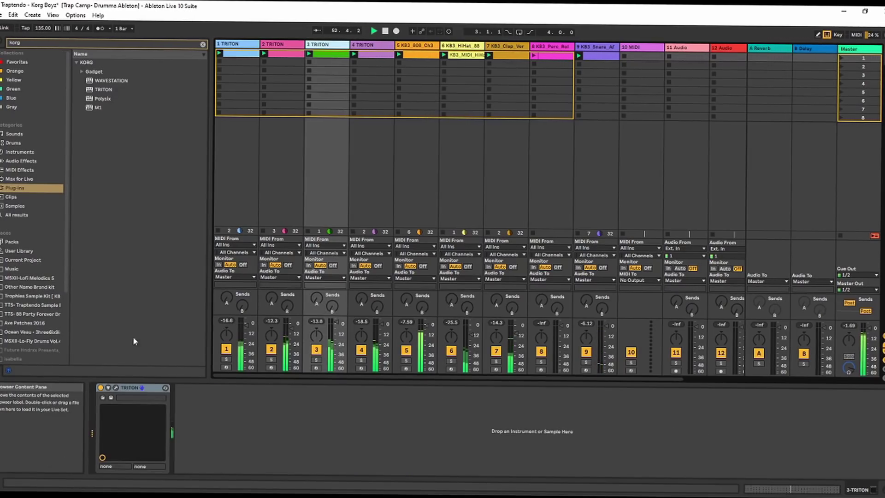
{"action": "left_click", "coordinate": [116, 388]}
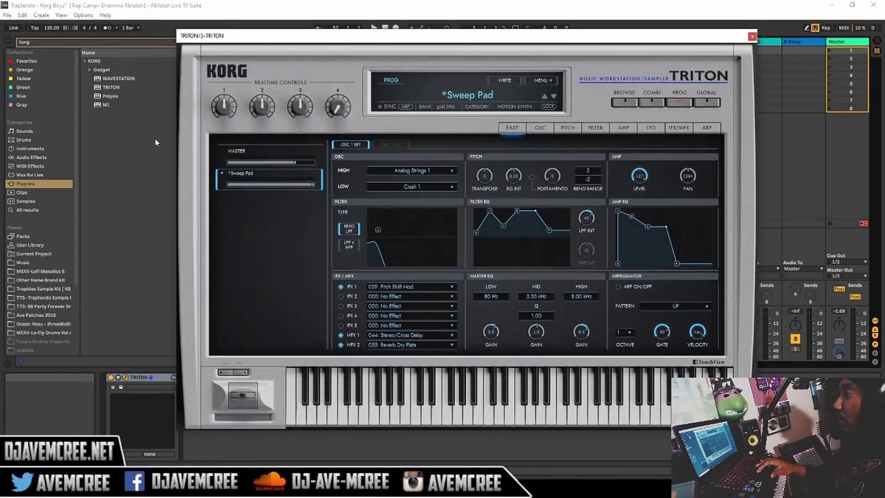
Move the TRITON window left and open its program browser listing the GM bank
{"action": "left_click_drag", "start_coordinate": [397, 38], "coordinate": [312, 35]}
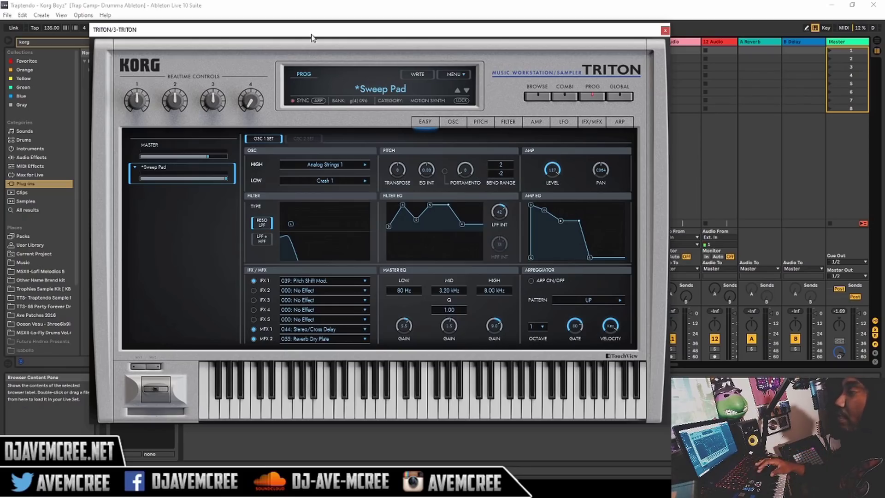
{"action": "left_click", "coordinate": [364, 94]}
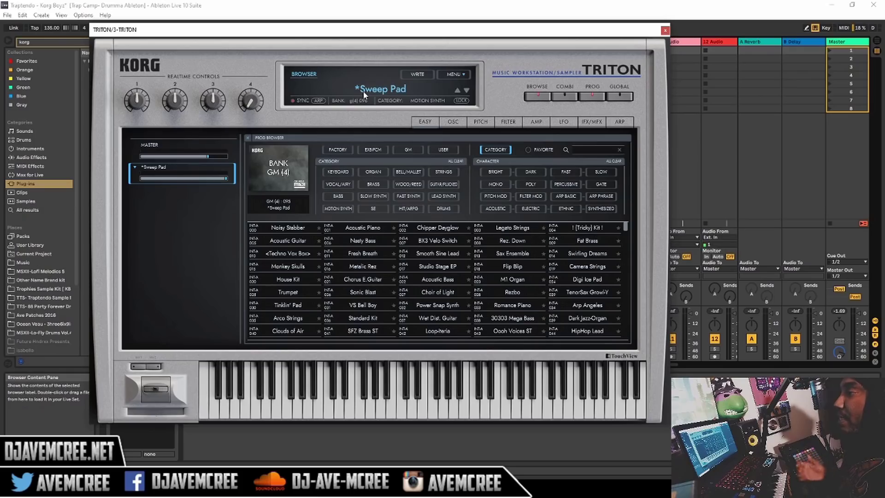
Save the Traptendo set, start a new Live Set, and load TRITON onto track 1
{"action": "left_click", "coordinate": [7, 15]}
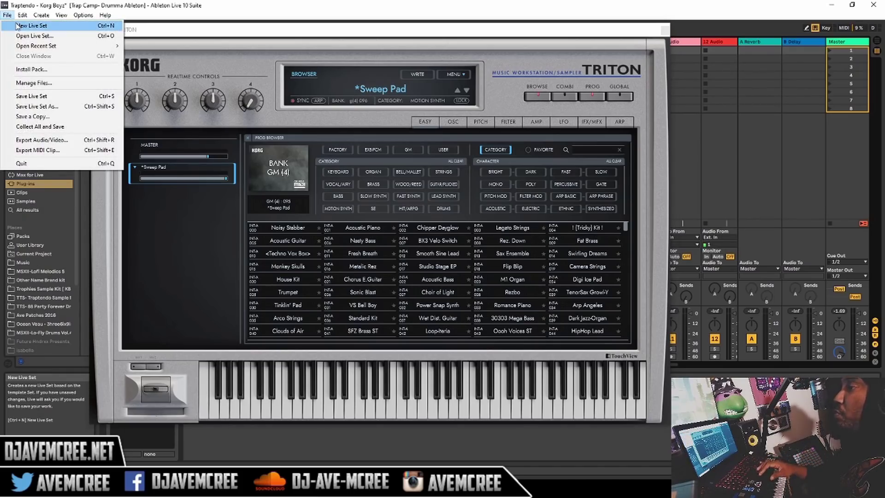
{"action": "left_click", "coordinate": [16, 26]}
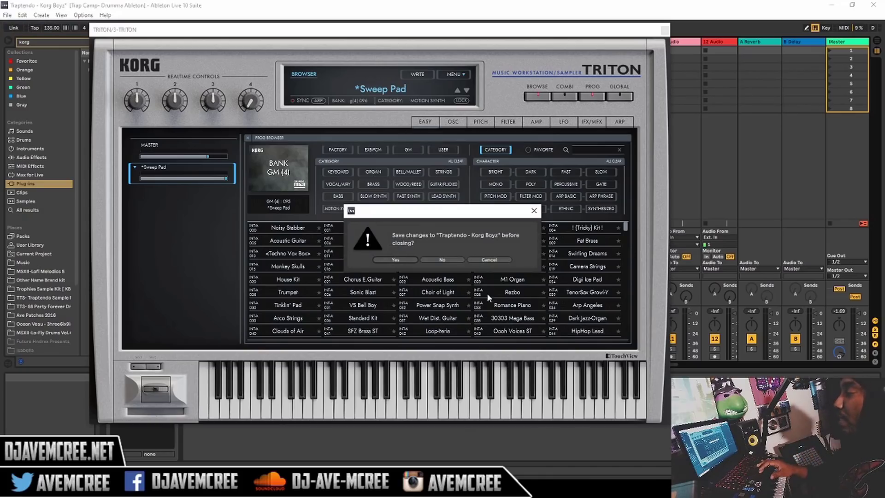
{"action": "left_click", "coordinate": [403, 259]}
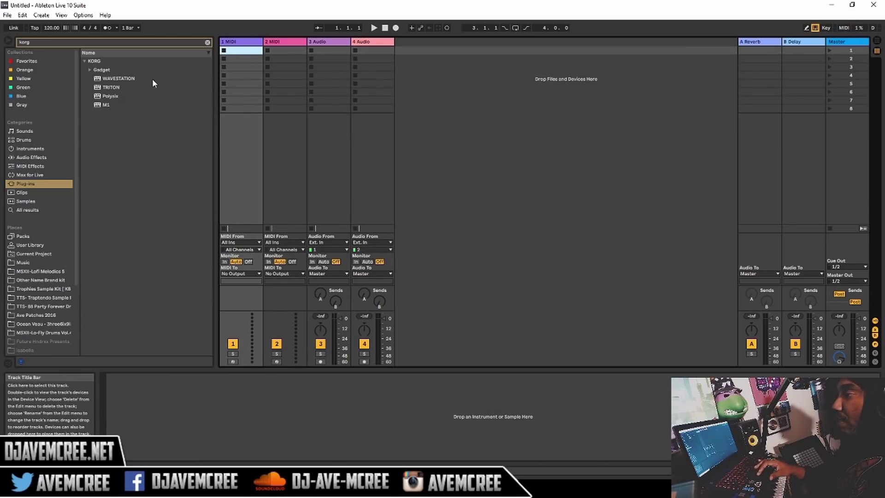
{"action": "left_click", "coordinate": [112, 87]}
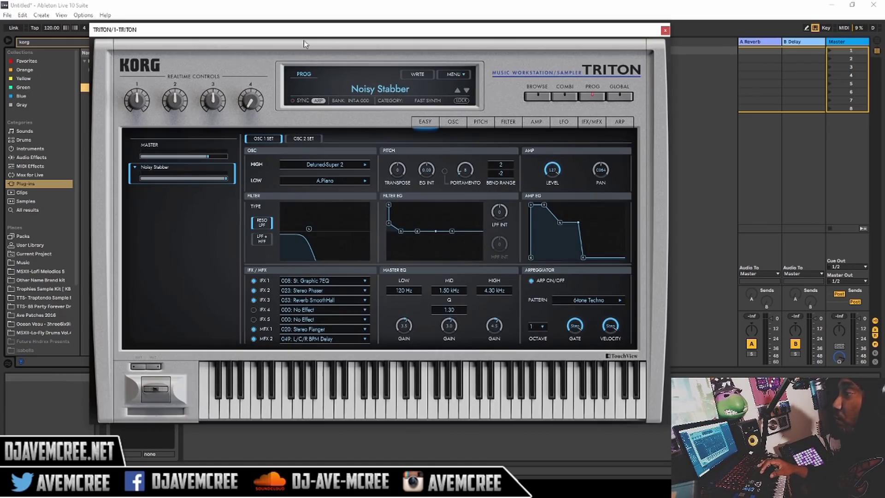
Reposition the TRITON window, open its Factory Bank A program browser, and focus the search field
{"action": "left_click_drag", "start_coordinate": [318, 31], "coordinate": [309, 37]}
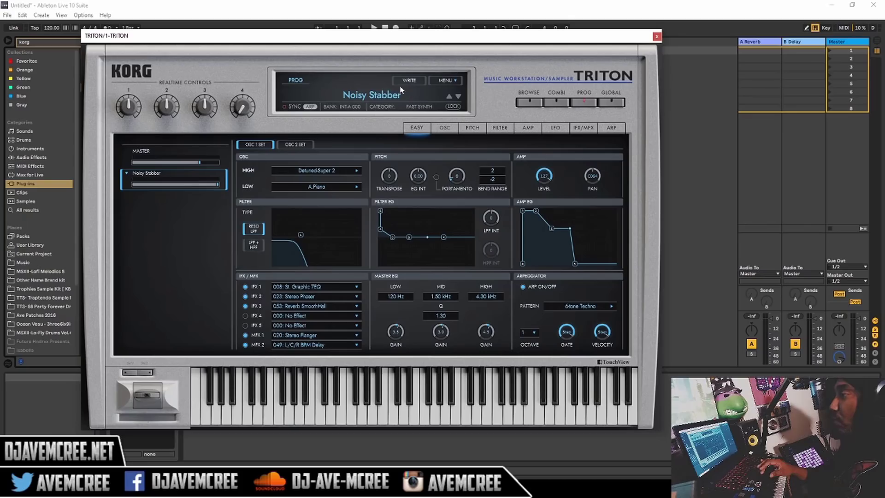
{"action": "left_click", "coordinate": [371, 93]}
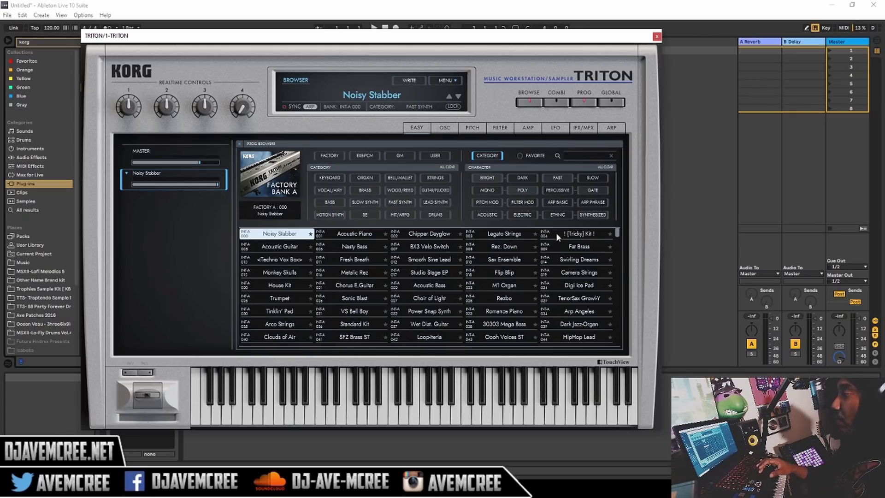
{"action": "left_click", "coordinate": [570, 156]}
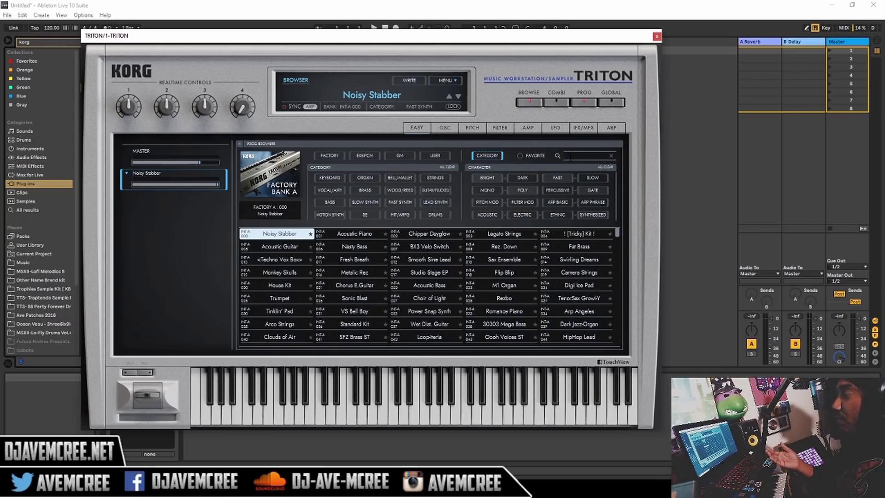
Search 'bell', clear it, load Acoustic Guitar, then reopen the browser filtered to Motion Synth
{"action": "type", "text": "be"}
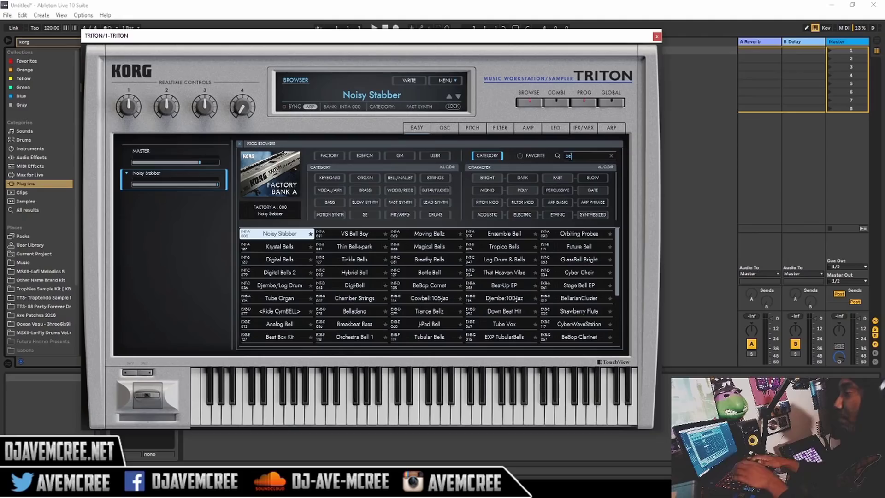
{"action": "type", "text": "ll"}
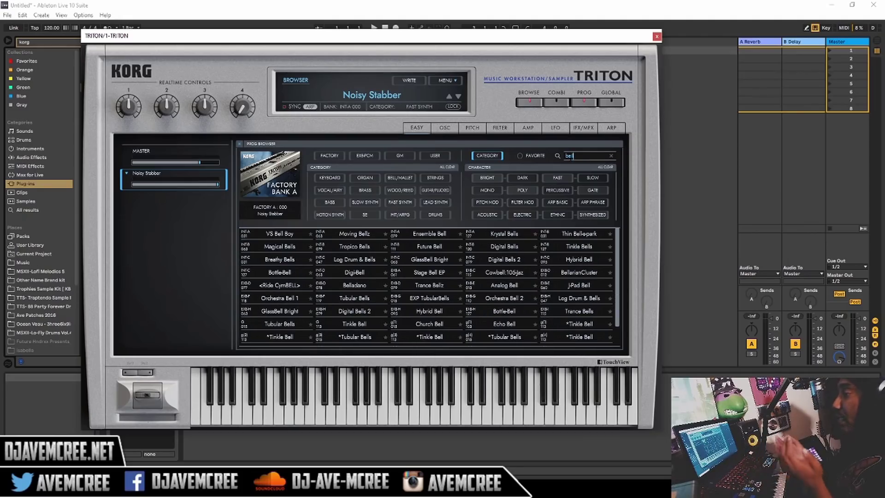
{"action": "key", "text": "BackSpace"}
{"action": "key", "text": "BackSpace"}
{"action": "key", "text": "BackSpace"}
{"action": "key", "text": "BackSpace"}
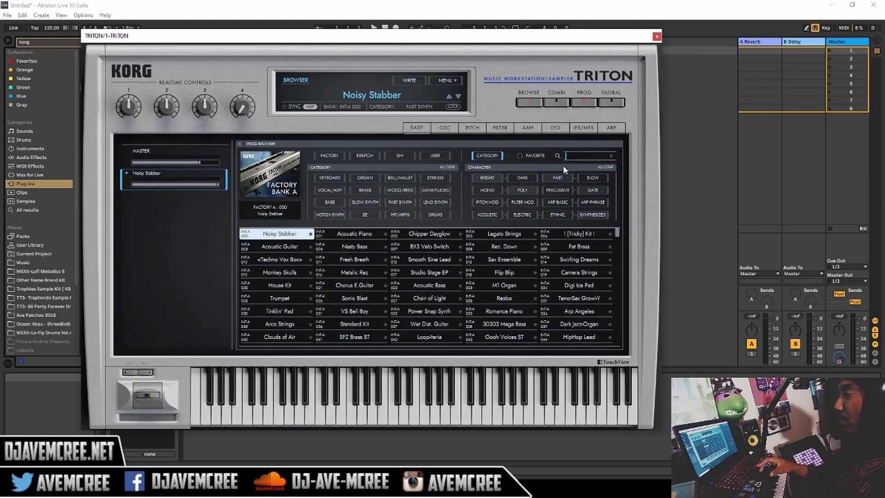
{"action": "double_click", "coordinate": [291, 248]}
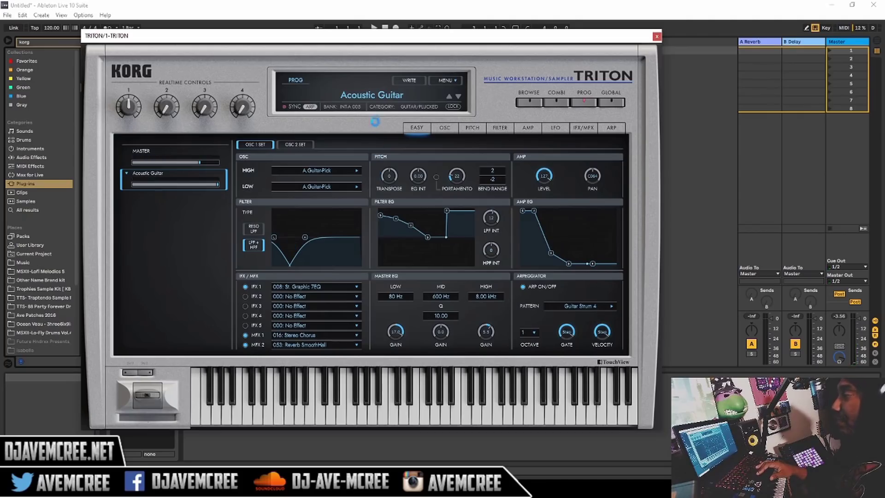
{"action": "left_click", "coordinate": [371, 92]}
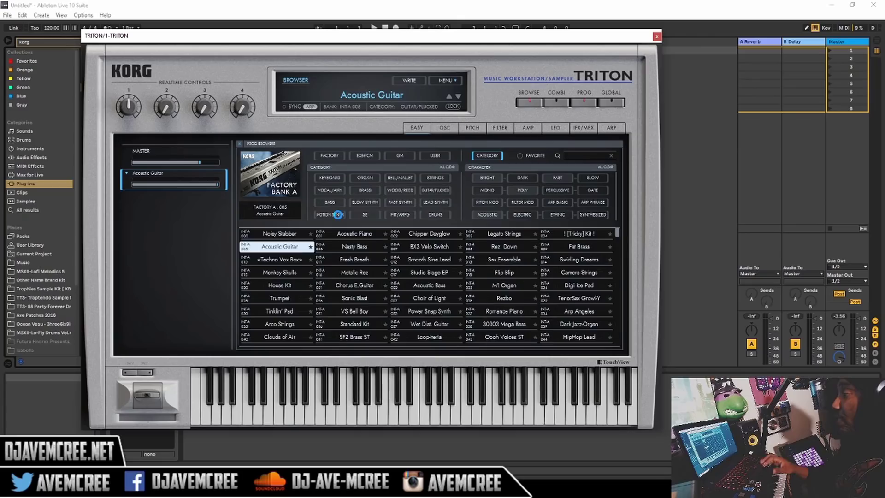
{"action": "left_click", "coordinate": [340, 215]}
Load Tinklin' Pad, then audition Motion Ocean ! and load Lil'Space Men from Motion Synth
{"action": "double_click", "coordinate": [347, 235]}
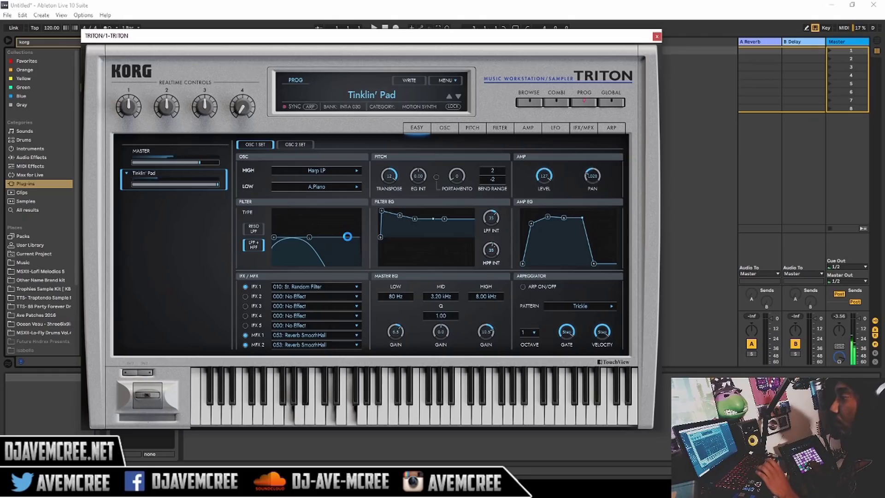
{"action": "left_click", "coordinate": [390, 138]}
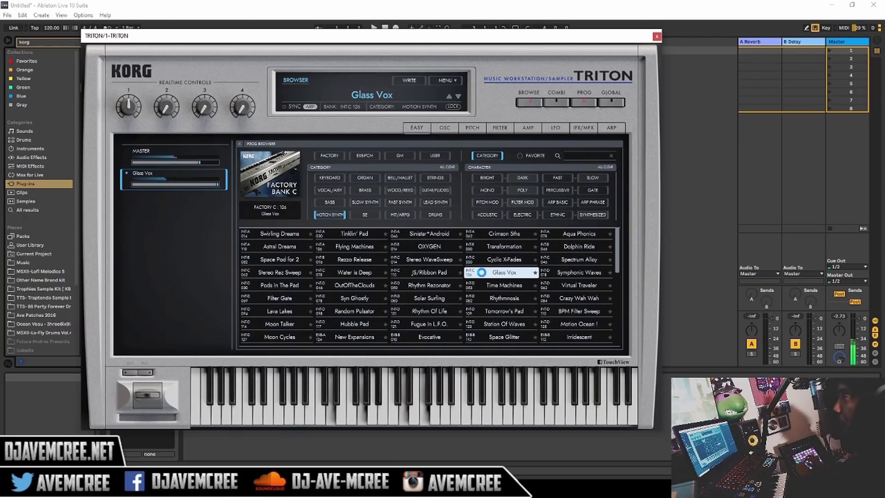
{"action": "left_click", "coordinate": [571, 326]}
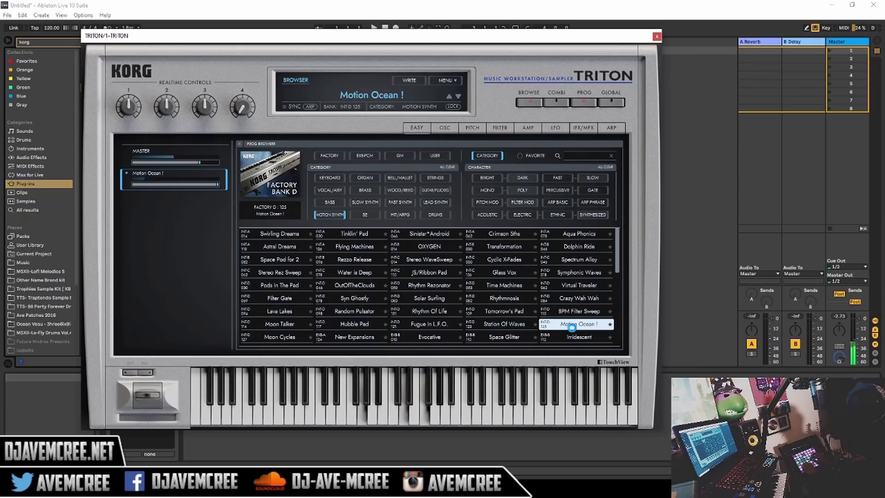
{"action": "scroll", "coordinate": [496, 276], "scroll_direction": "down", "scroll_amount": 10}
{"action": "left_click", "coordinate": [497, 237]}
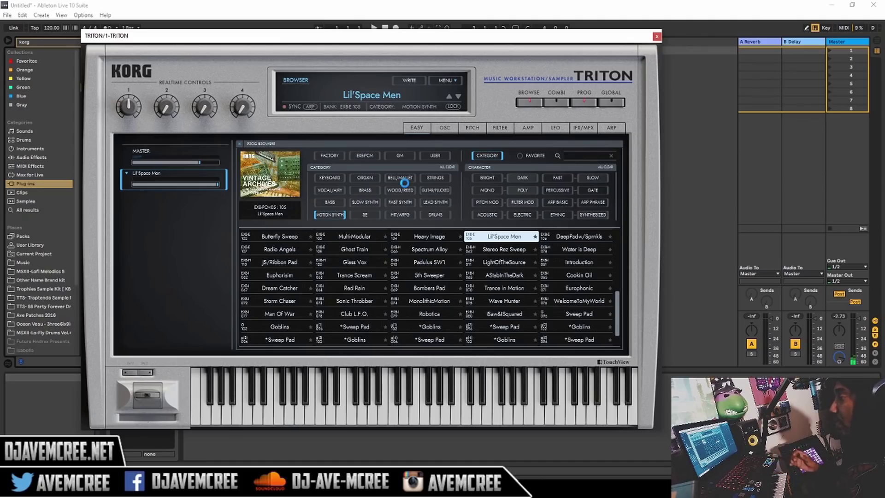
Audition Magical Bells, Tropico Bells and Velo Kalimba, then switch to Drums to load HipHop Kit
{"action": "left_click", "coordinate": [405, 178]}
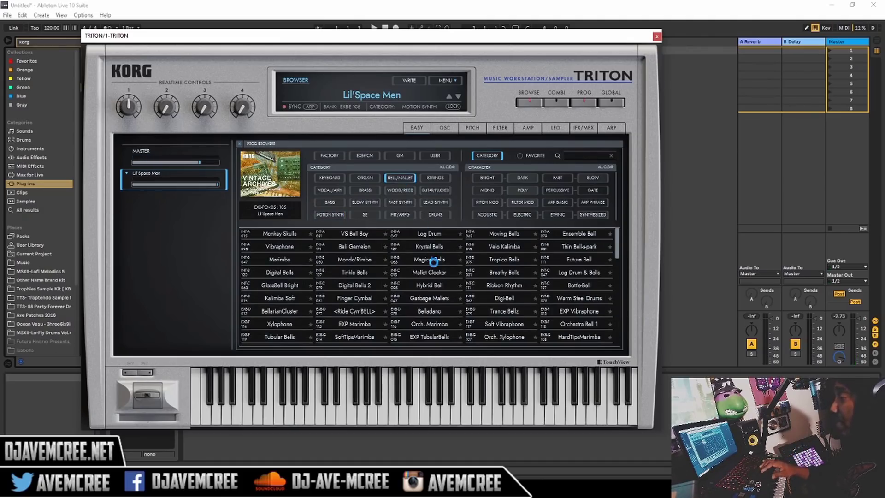
{"action": "left_click", "coordinate": [433, 260]}
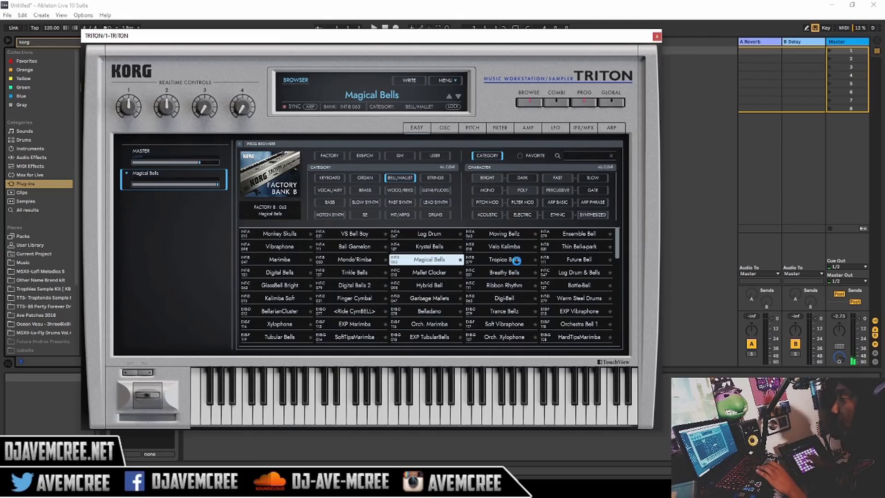
{"action": "left_click", "coordinate": [516, 260]}
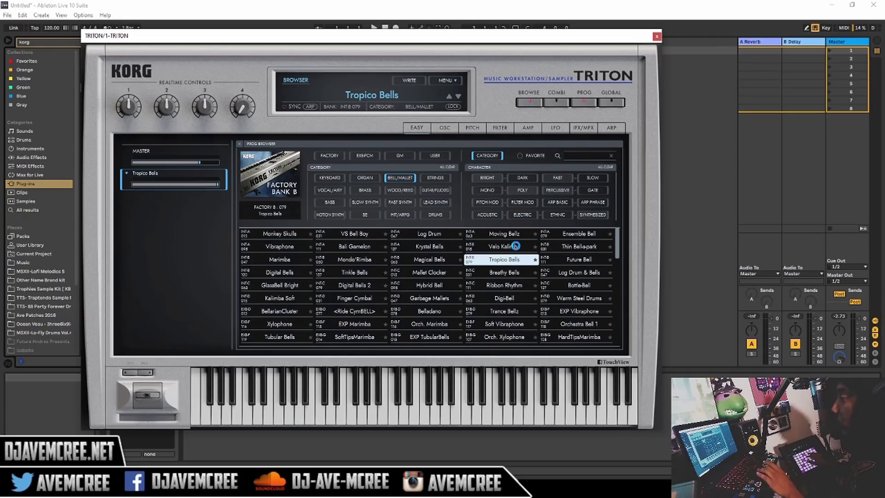
{"action": "left_click", "coordinate": [515, 246]}
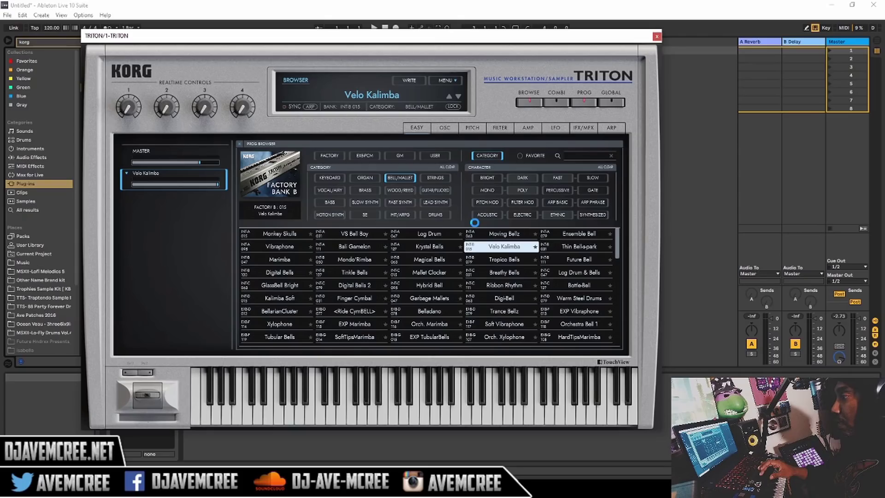
{"action": "left_click", "coordinate": [435, 214]}
{"action": "left_click", "coordinate": [542, 236]}
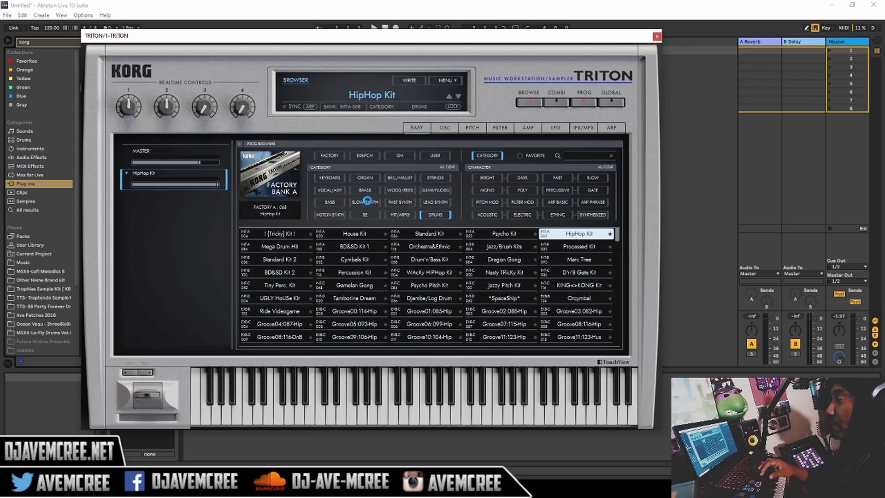
Load Flying Machines from Motion Synth, switch the arpeggiator on, and show its settings page
{"action": "left_click", "coordinate": [339, 213]}
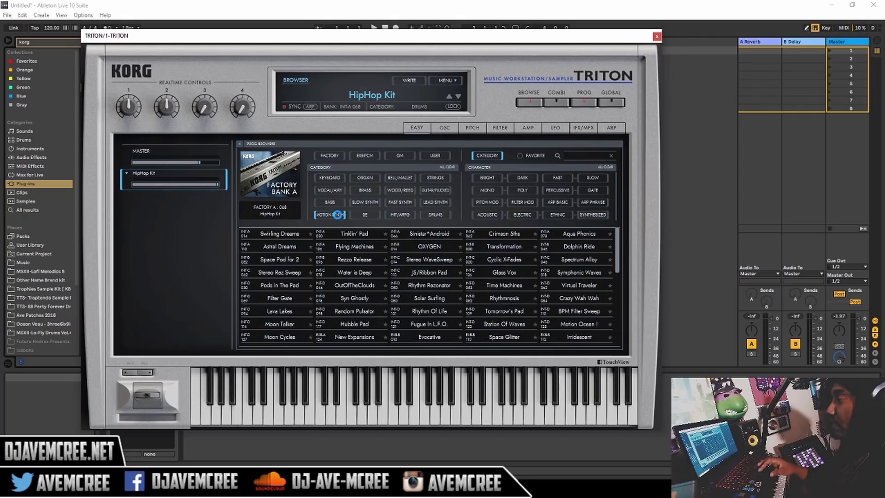
{"action": "left_click", "coordinate": [351, 247]}
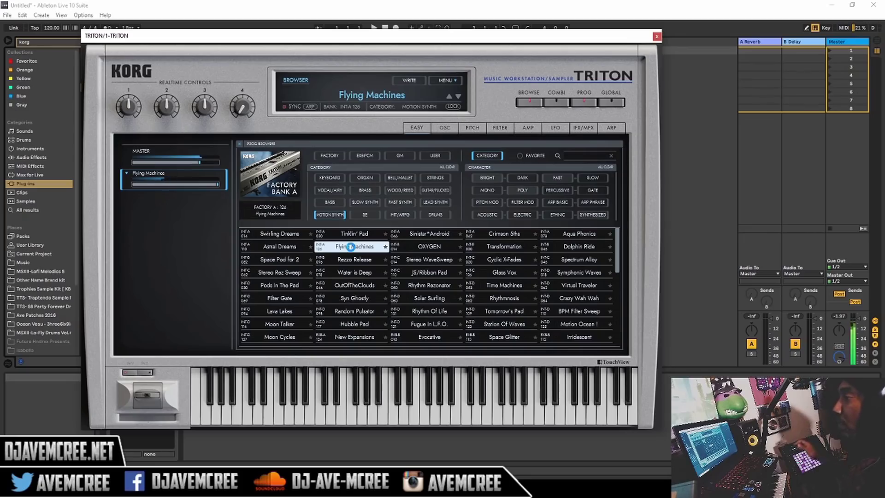
{"action": "left_click", "coordinate": [309, 107]}
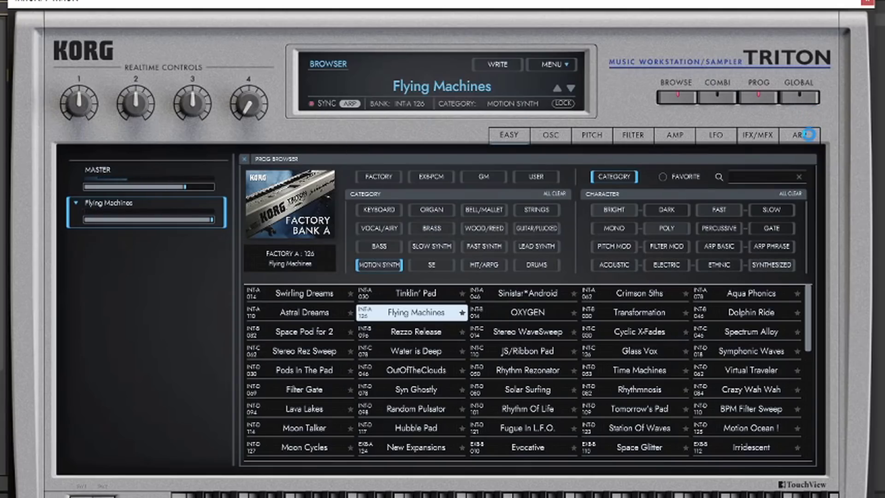
{"action": "left_click", "coordinate": [809, 134]}
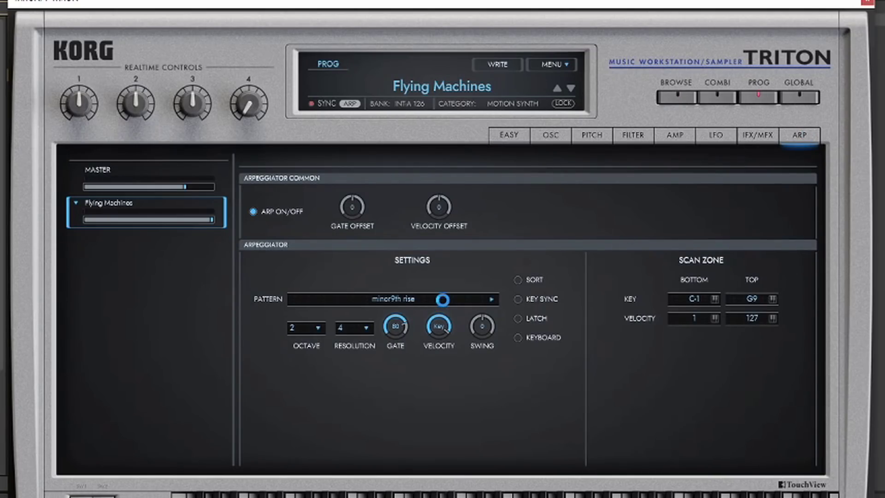
Set the arpeggiator pattern to FACTORY-000 UP from the pattern browser
{"action": "left_click", "coordinate": [442, 299]}
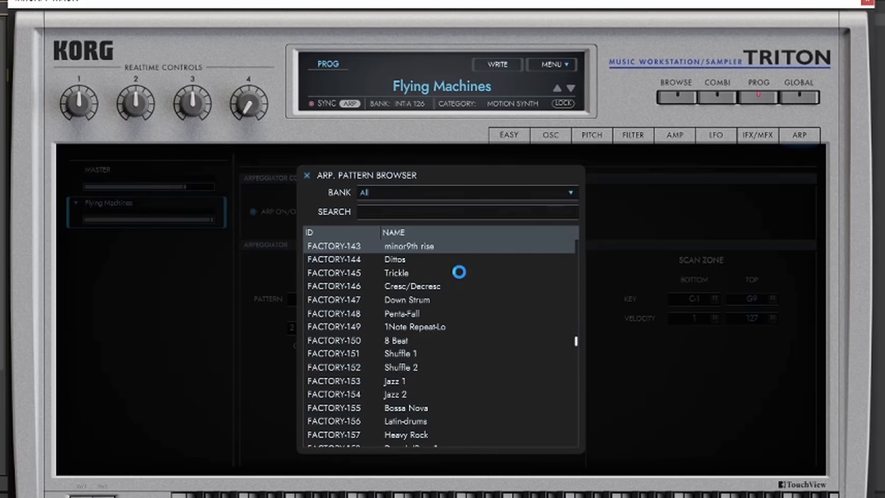
{"action": "scroll", "coordinate": [459, 272], "scroll_direction": "up", "scroll_amount": 5}
{"action": "scroll", "coordinate": [459, 272], "scroll_direction": "up", "scroll_amount": 13}
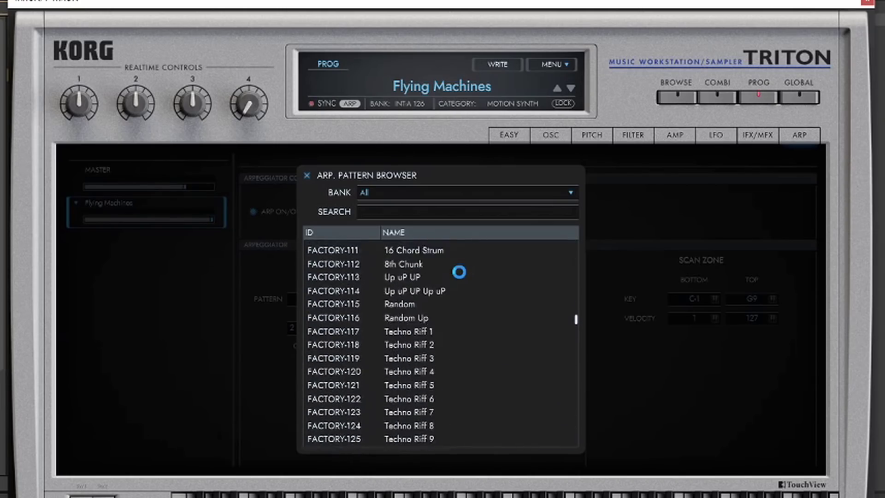
{"action": "scroll", "coordinate": [459, 272], "scroll_direction": "up", "scroll_amount": 20}
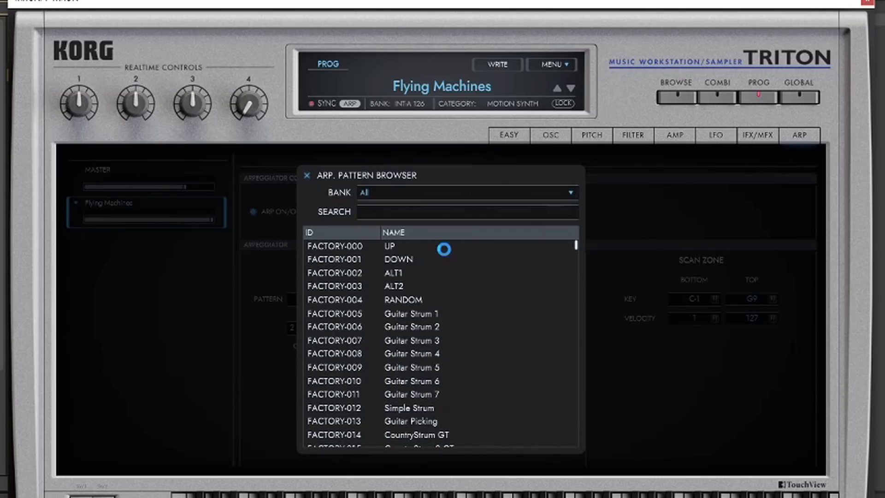
{"action": "left_click", "coordinate": [444, 249]}
{"action": "left_click", "coordinate": [444, 249]}
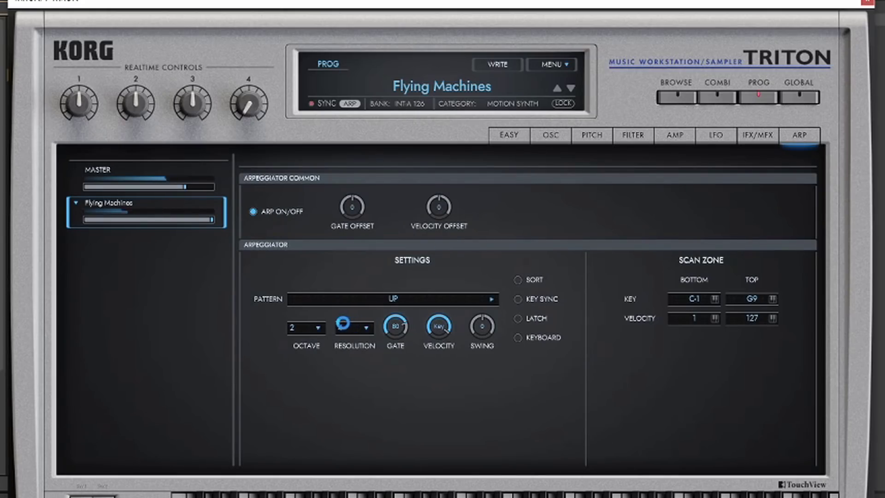
Change the arpeggio resolution to 16, then to 8T
{"action": "left_click", "coordinate": [369, 329]}
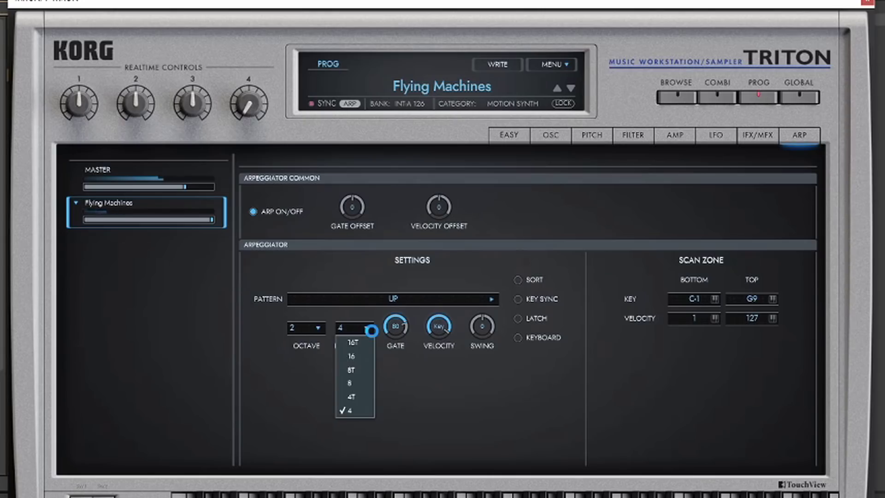
{"action": "left_click", "coordinate": [350, 359]}
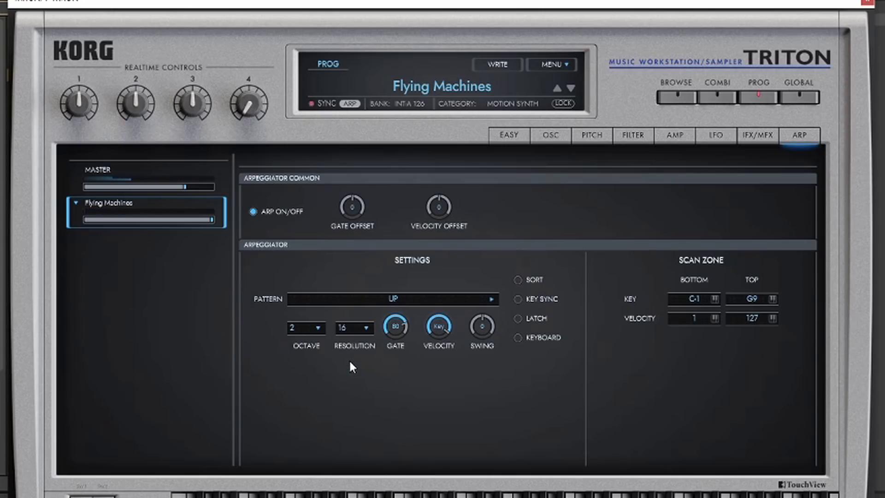
{"action": "left_click", "coordinate": [363, 328]}
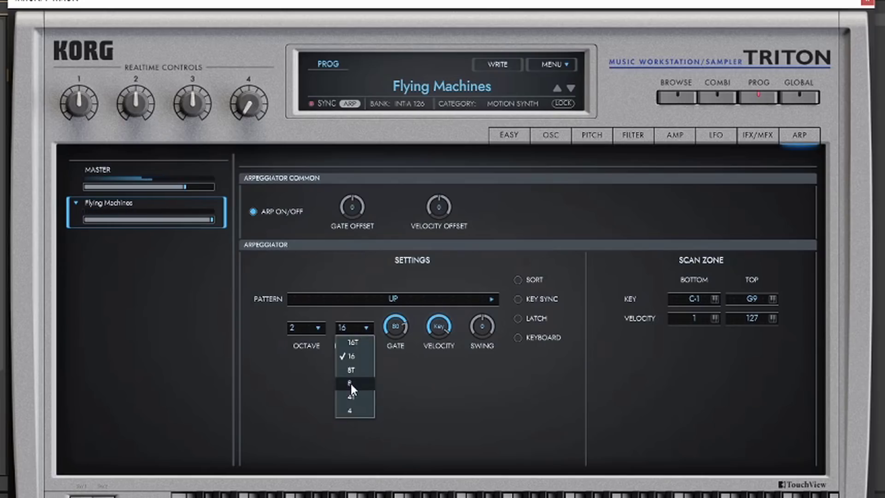
{"action": "left_click", "coordinate": [354, 370]}
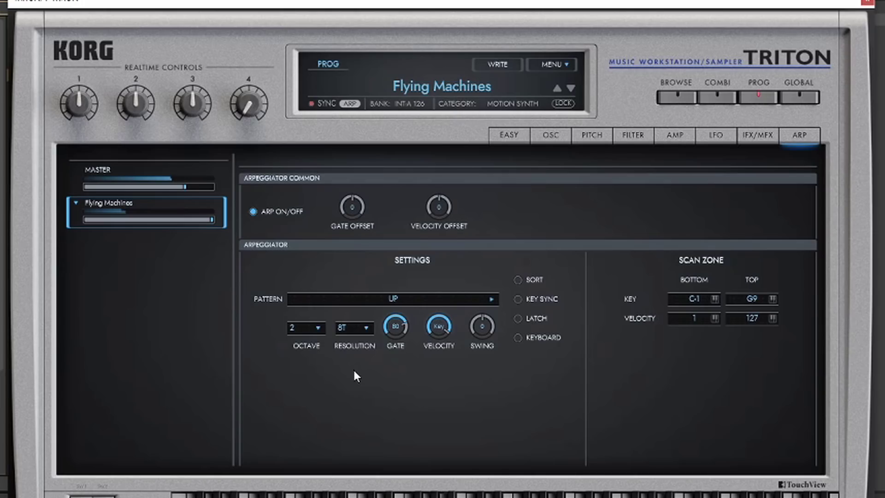
{"action": "left_click", "coordinate": [444, 90]}
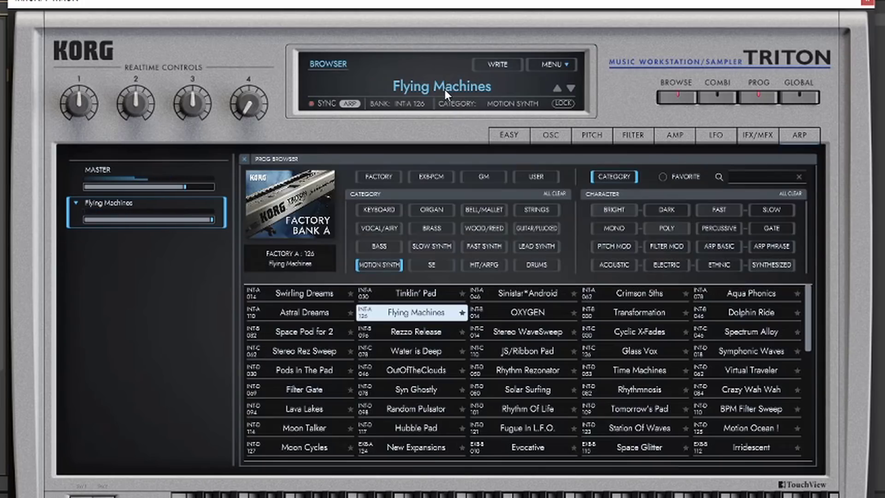
Load Glass Vox and set its arpeggiator to 8T resolution spanning 3 octaves
{"action": "left_click", "coordinate": [639, 352]}
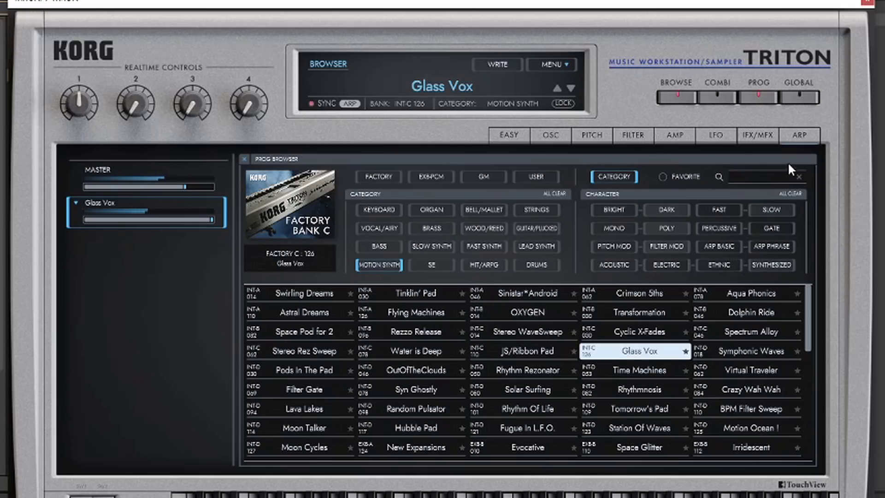
{"action": "left_click", "coordinate": [792, 134]}
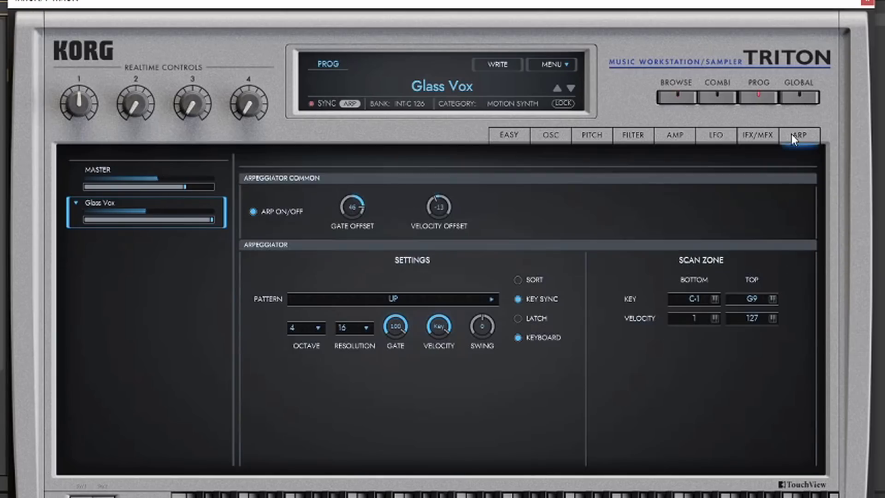
{"action": "left_click", "coordinate": [322, 328]}
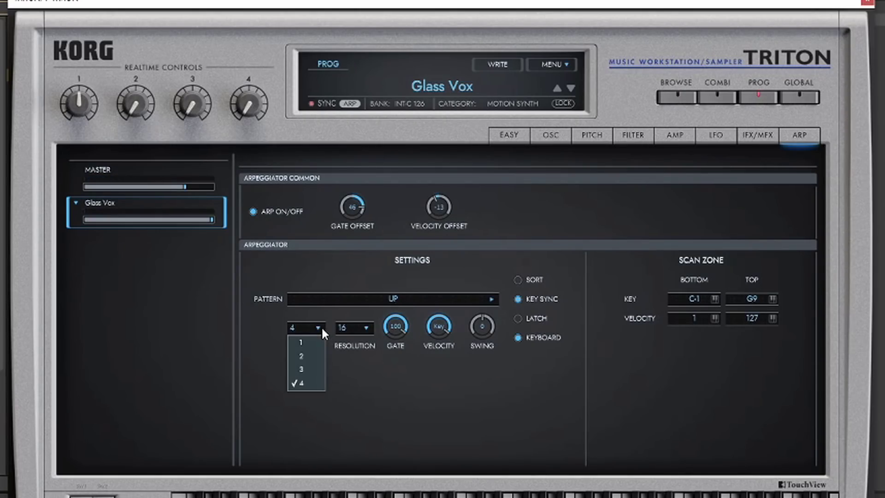
{"action": "left_click", "coordinate": [313, 341]}
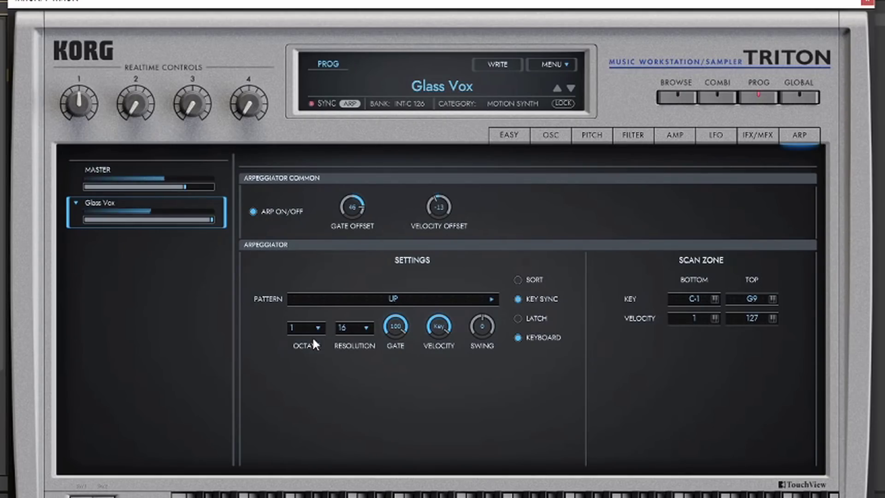
{"action": "left_click", "coordinate": [359, 326]}
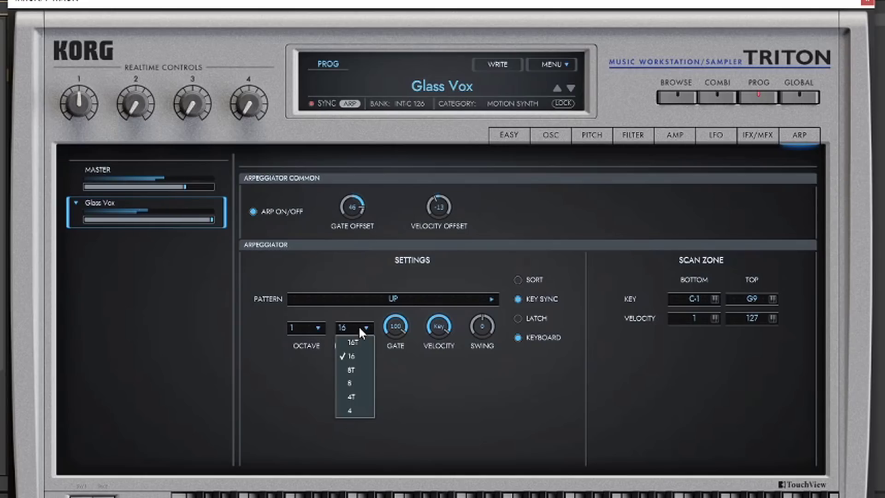
{"action": "left_click", "coordinate": [354, 369]}
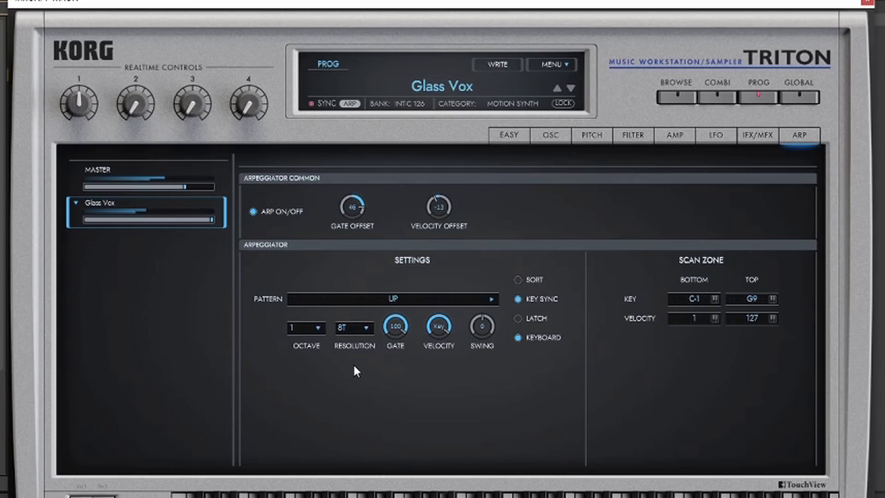
{"action": "left_click", "coordinate": [320, 332]}
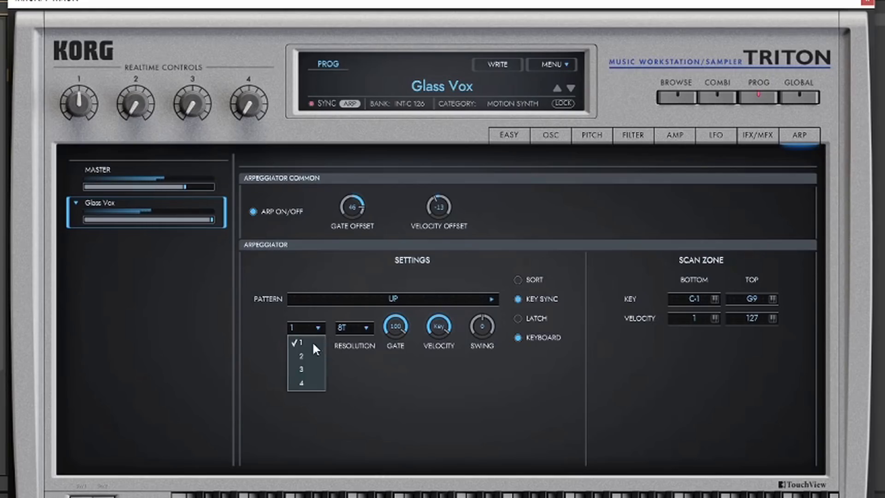
{"action": "left_click", "coordinate": [309, 369]}
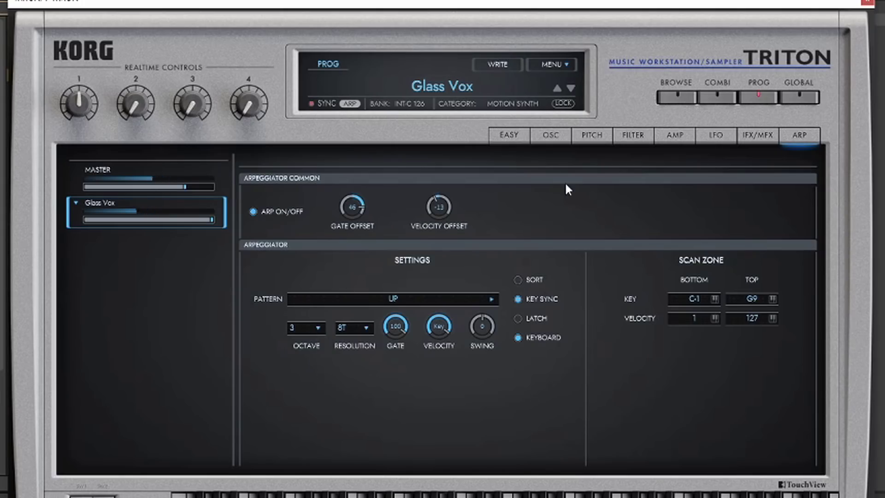
On the OSC page, load Stand12:125-Hip as the OSC 1 high sample
{"action": "left_click", "coordinate": [552, 143]}
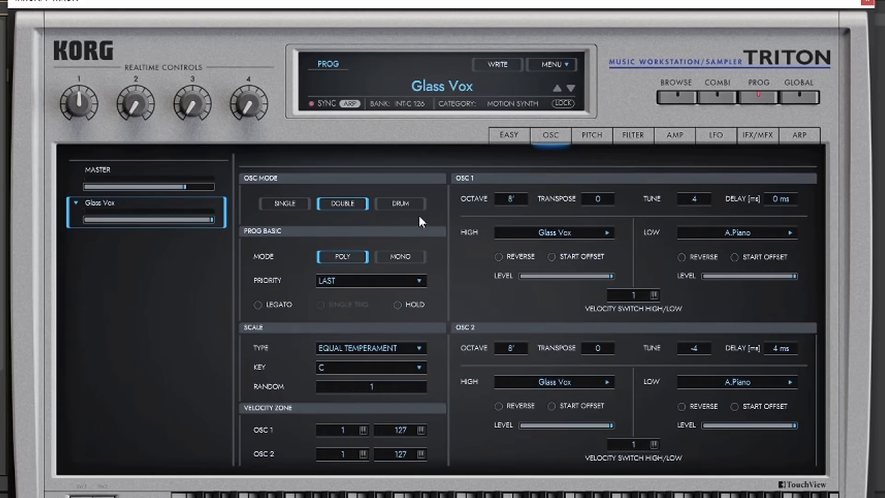
{"action": "left_click", "coordinate": [573, 243]}
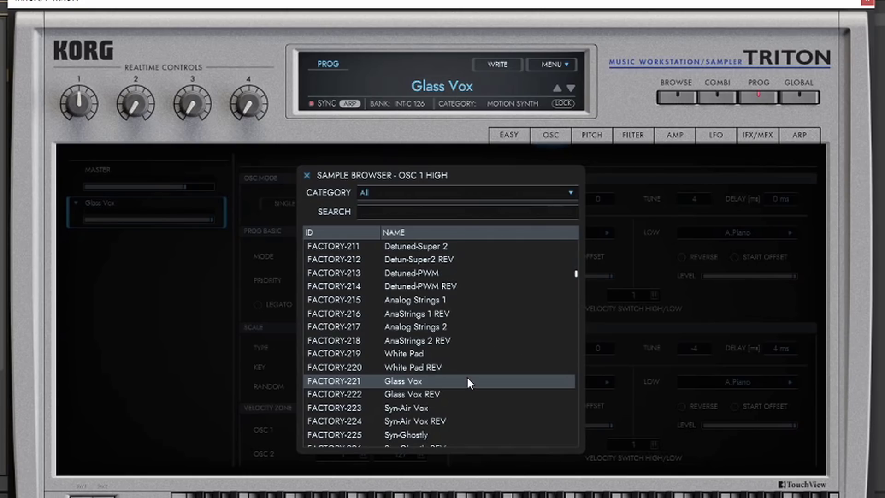
{"action": "scroll", "coordinate": [468, 377], "scroll_direction": "down", "scroll_amount": 15}
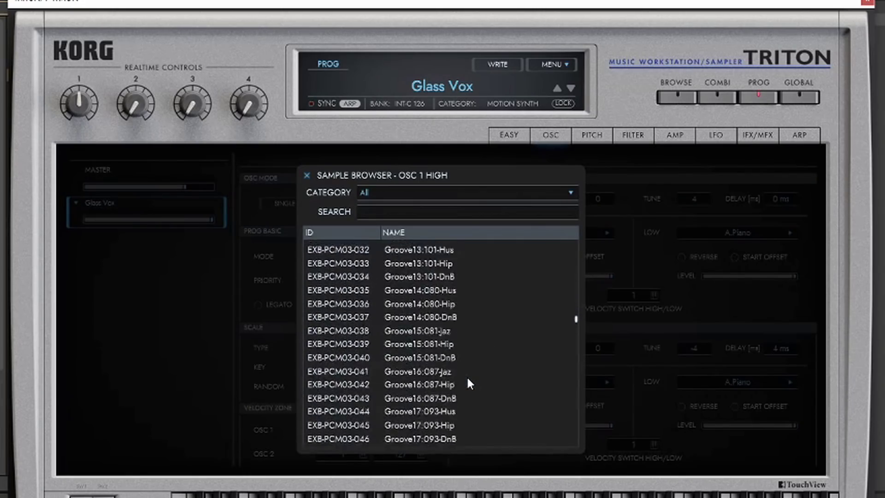
{"action": "scroll", "coordinate": [467, 379], "scroll_direction": "down", "scroll_amount": 20}
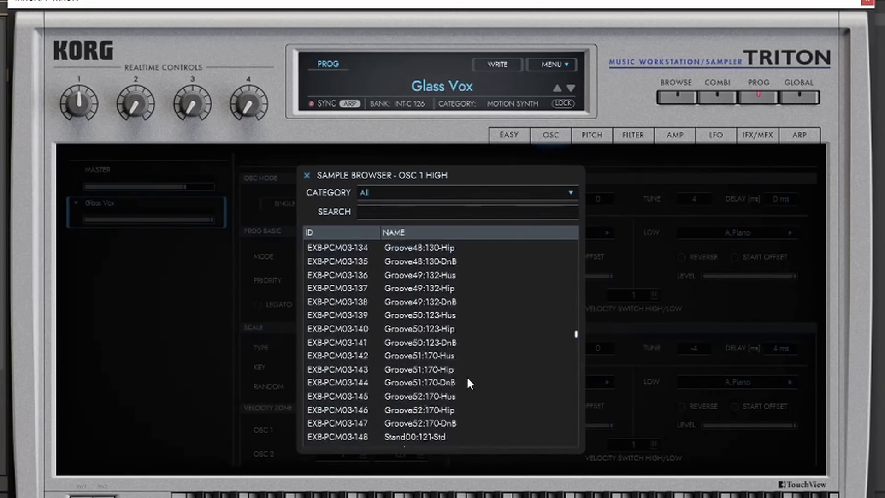
{"action": "scroll", "coordinate": [468, 378], "scroll_direction": "down", "scroll_amount": 10}
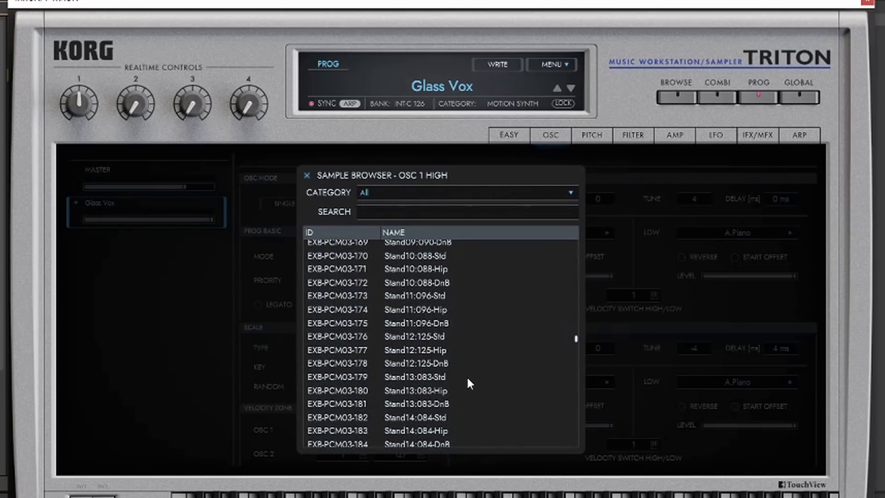
{"action": "left_click", "coordinate": [469, 349]}
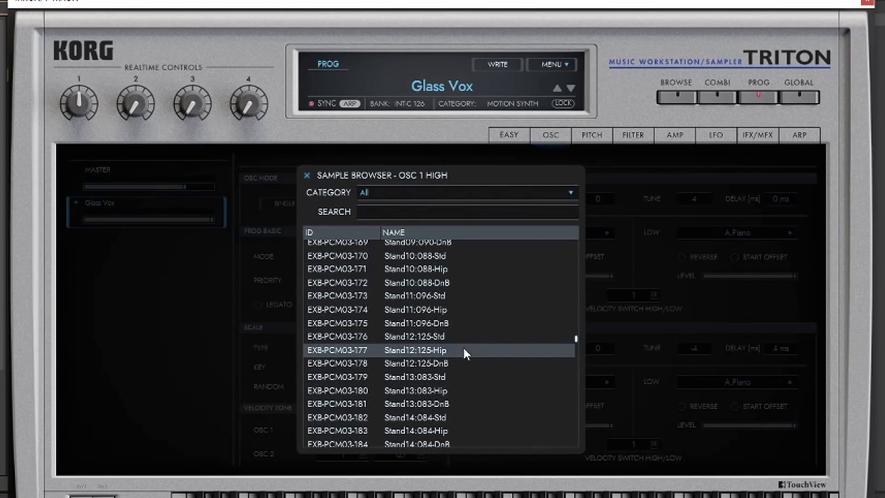
{"action": "double_click", "coordinate": [458, 352]}
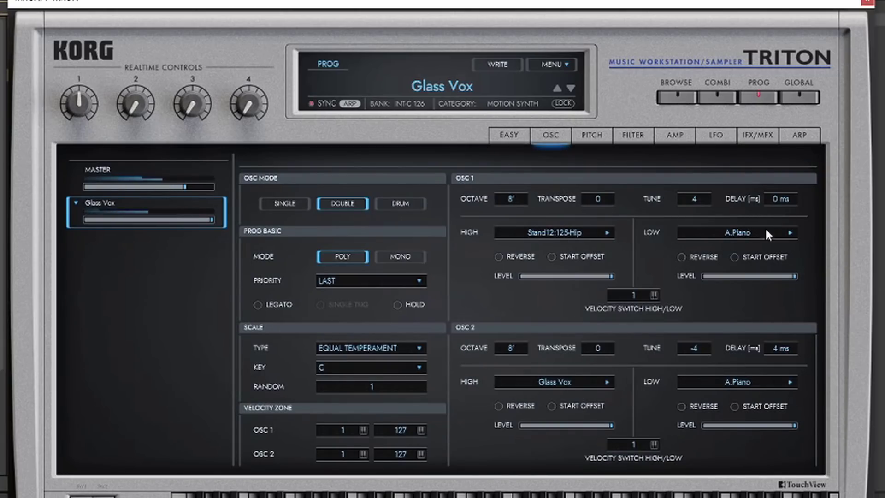
Assign E.P.-FM 1 to OSC 1 low and Syn-Air Pad to OSC 2 high
{"action": "left_click", "coordinate": [790, 234]}
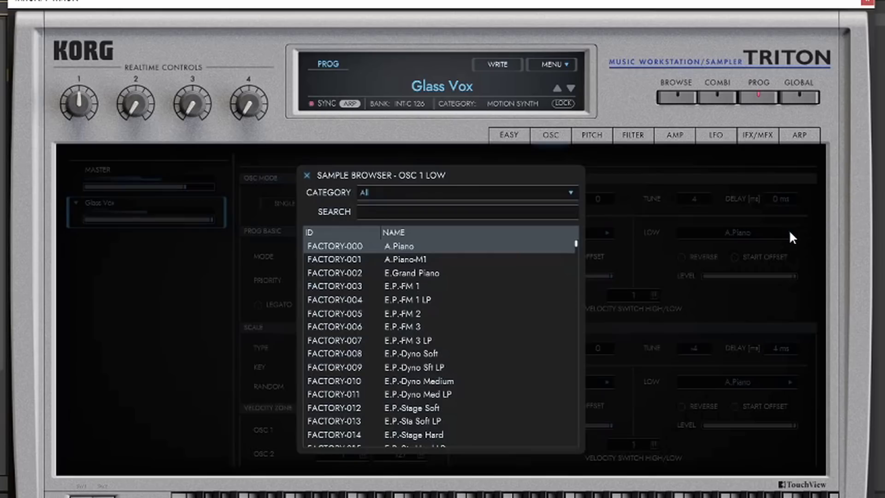
{"action": "left_click", "coordinate": [493, 291]}
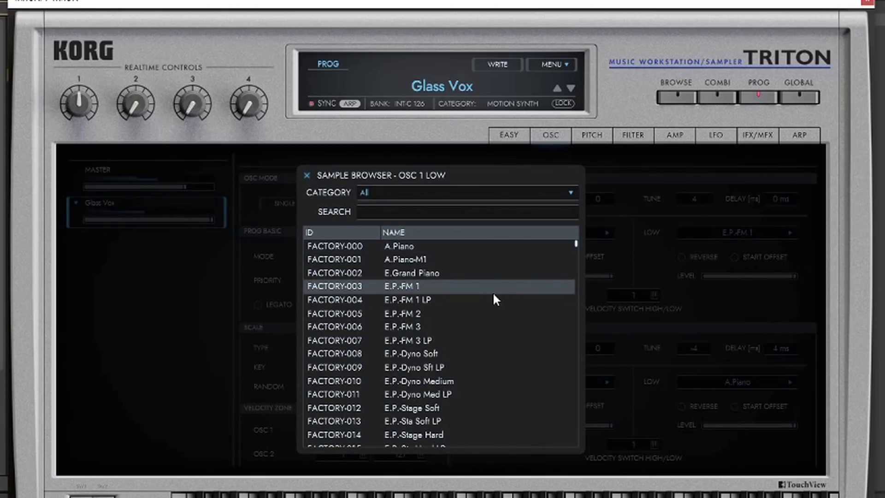
{"action": "left_click", "coordinate": [493, 291]}
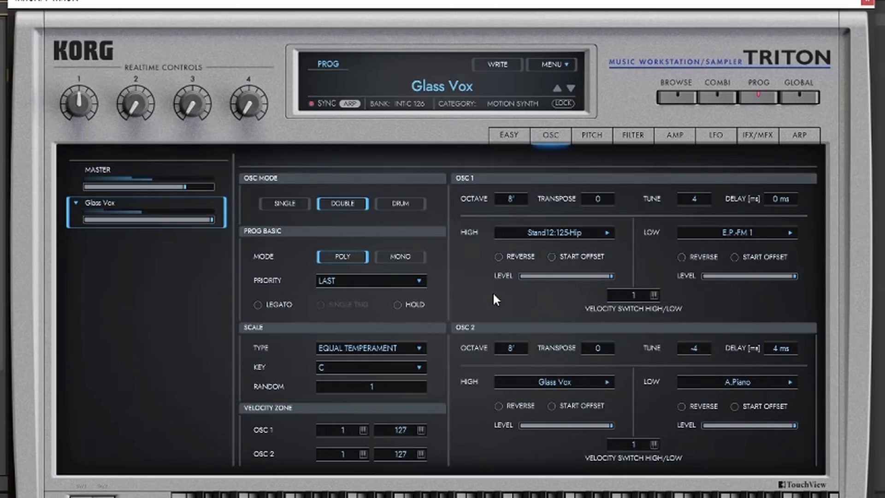
{"action": "left_click", "coordinate": [580, 382]}
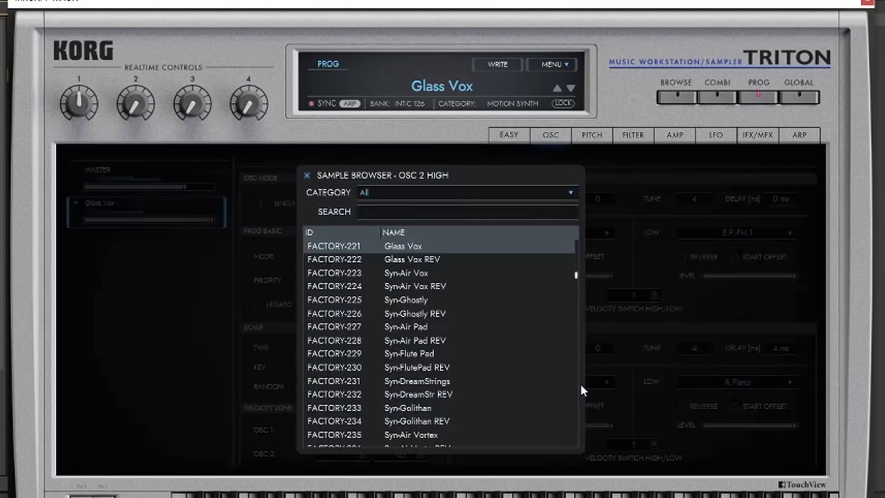
{"action": "left_click", "coordinate": [399, 326]}
{"action": "left_click", "coordinate": [399, 325]}
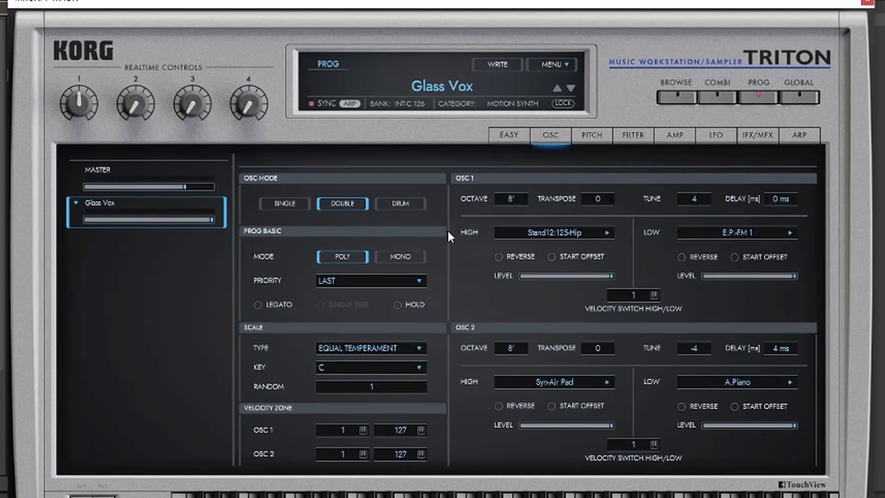
Switch OSC MODE to Drum and back to Double, then show the Pitch page
{"action": "left_click", "coordinate": [423, 214]}
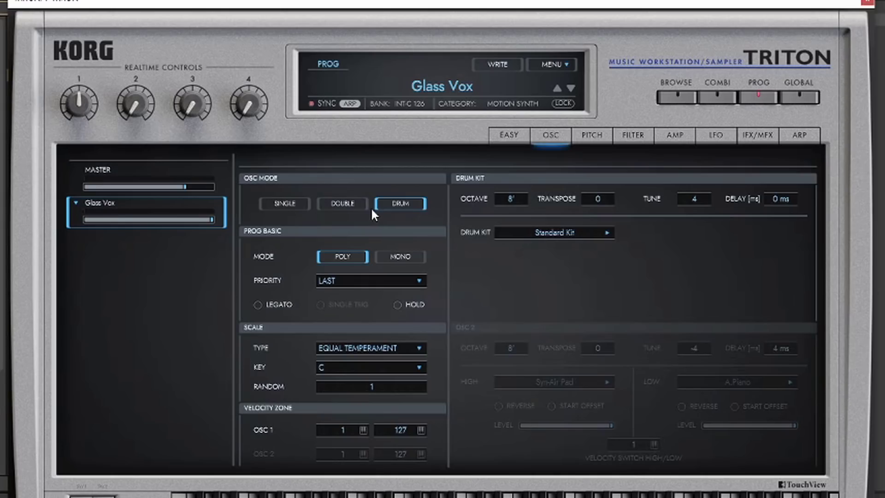
{"action": "left_click", "coordinate": [354, 215]}
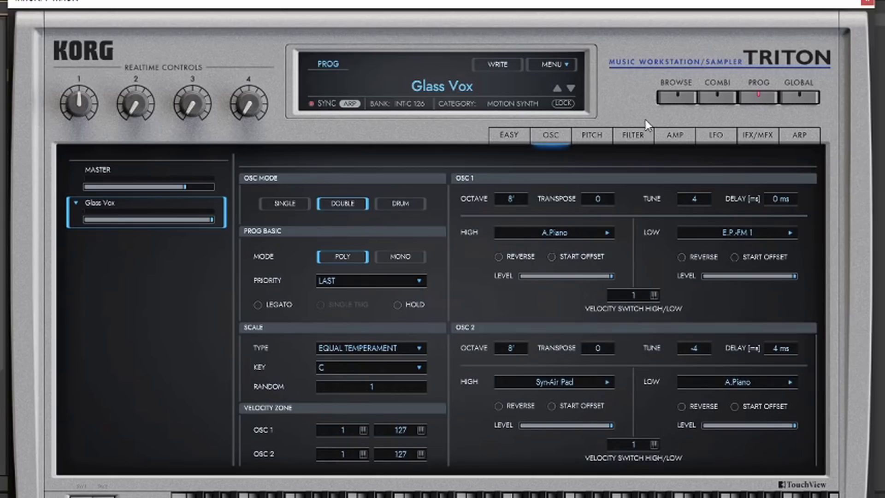
{"action": "left_click", "coordinate": [602, 137]}
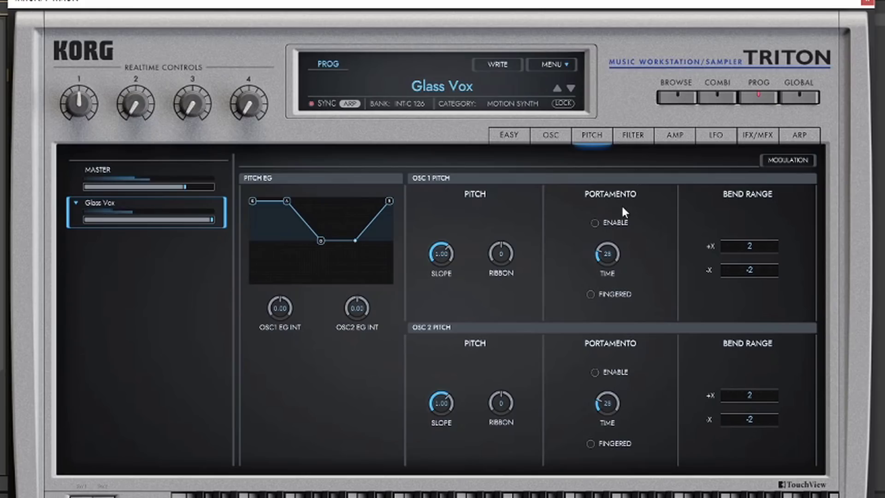
View Filter and Amp pages, shorten the OSC 1 amp attack, then show LFO settings
{"action": "left_click", "coordinate": [629, 133]}
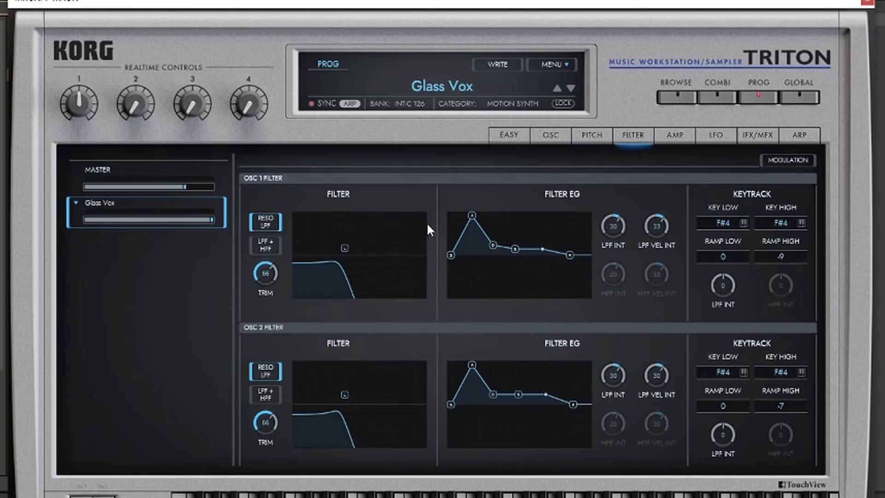
{"action": "left_click", "coordinate": [677, 137]}
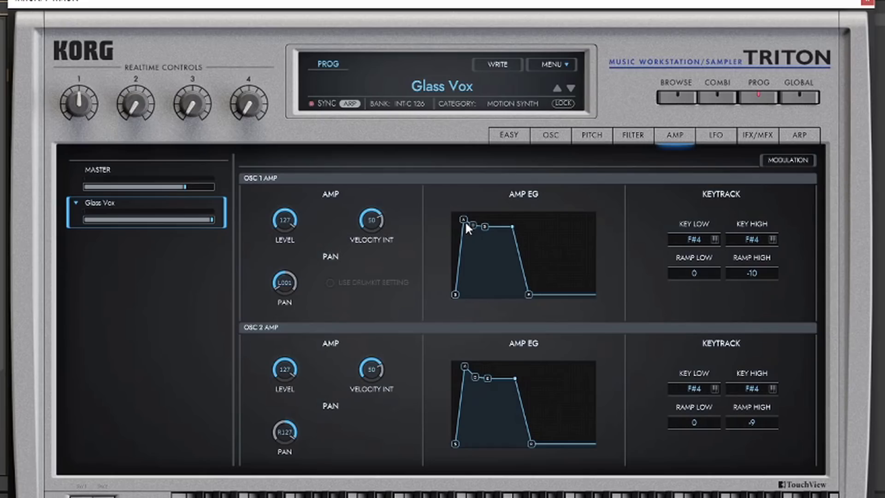
{"action": "left_click_drag", "start_coordinate": [464, 221], "coordinate": [450, 217]}
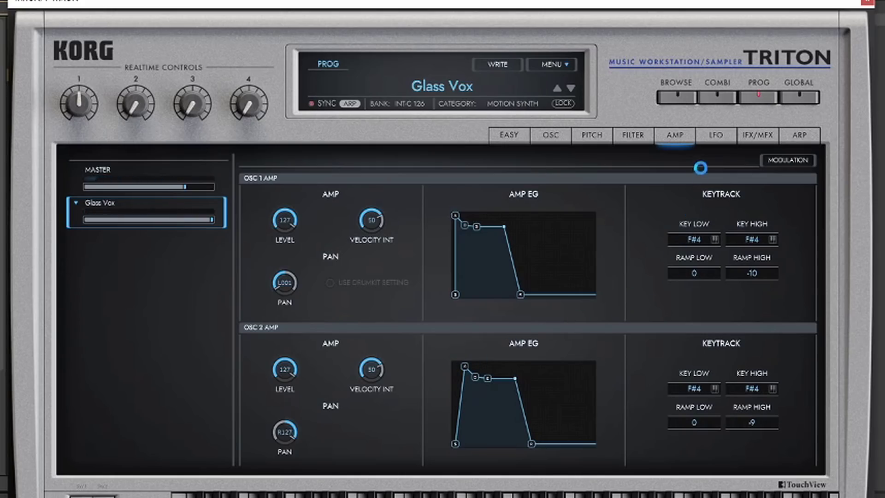
{"action": "left_click", "coordinate": [714, 138]}
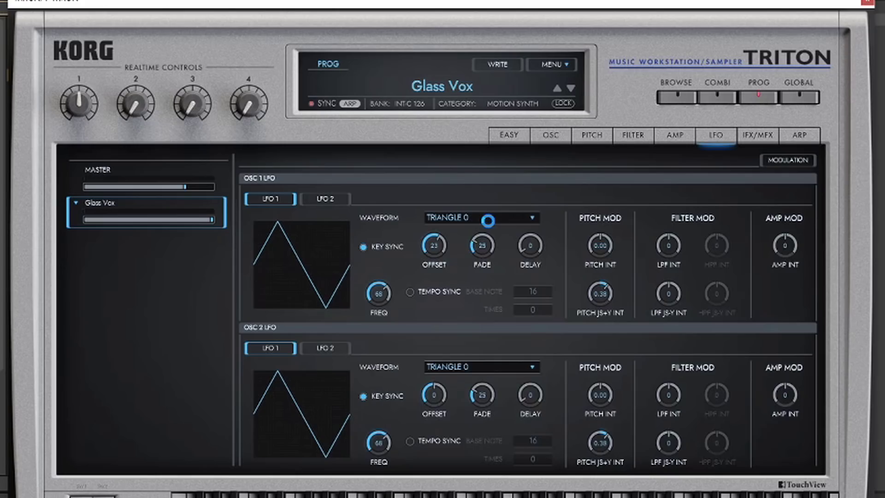
{"action": "left_click", "coordinate": [489, 220]}
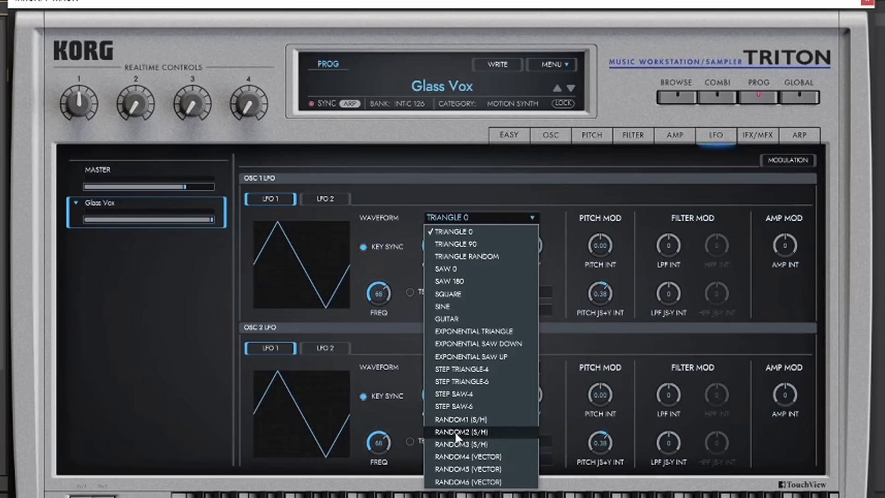
{"action": "left_click", "coordinate": [471, 183]}
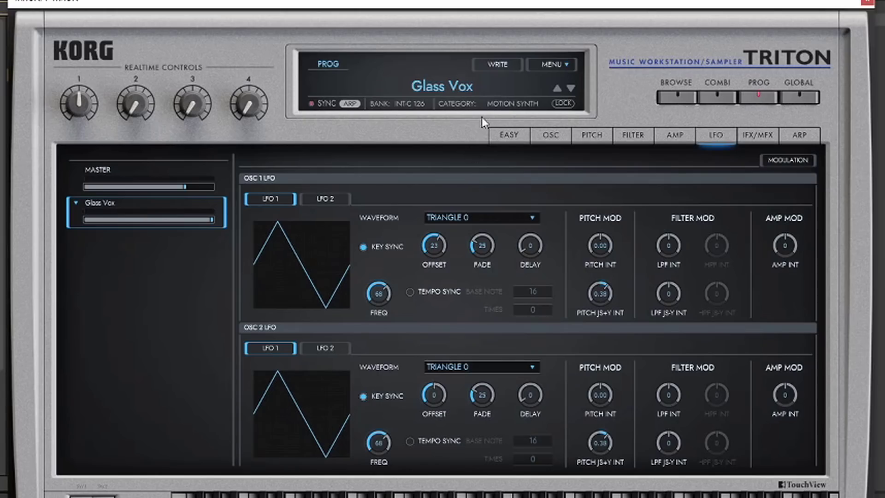
Open the program browser and resize the Triton window to Small, Extended, then Large
{"action": "left_click", "coordinate": [676, 100]}
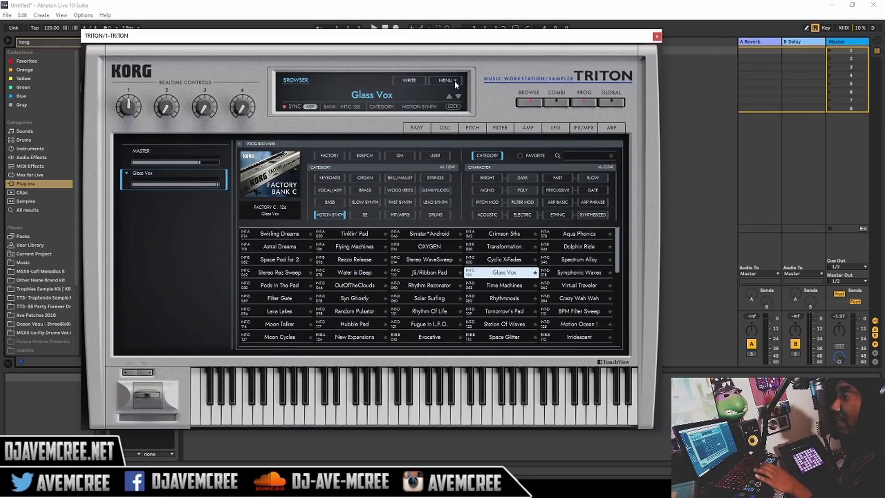
{"action": "left_click", "coordinate": [454, 82]}
{"action": "mouse_move", "coordinate": [421, 115]}
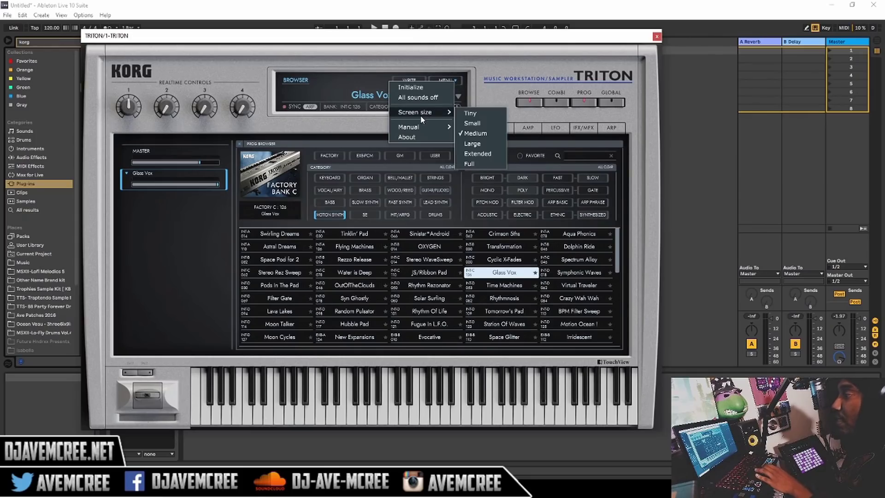
{"action": "left_click", "coordinate": [471, 122]}
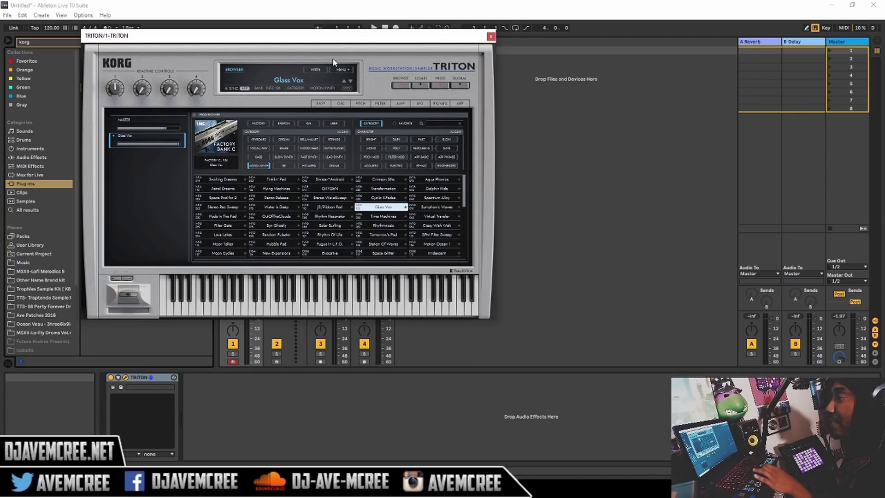
{"action": "left_click", "coordinate": [341, 69]}
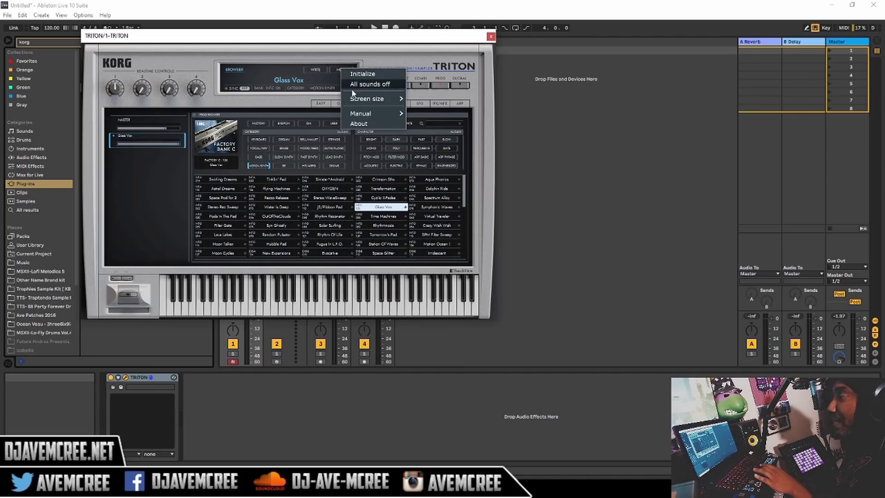
{"action": "mouse_move", "coordinate": [366, 102]}
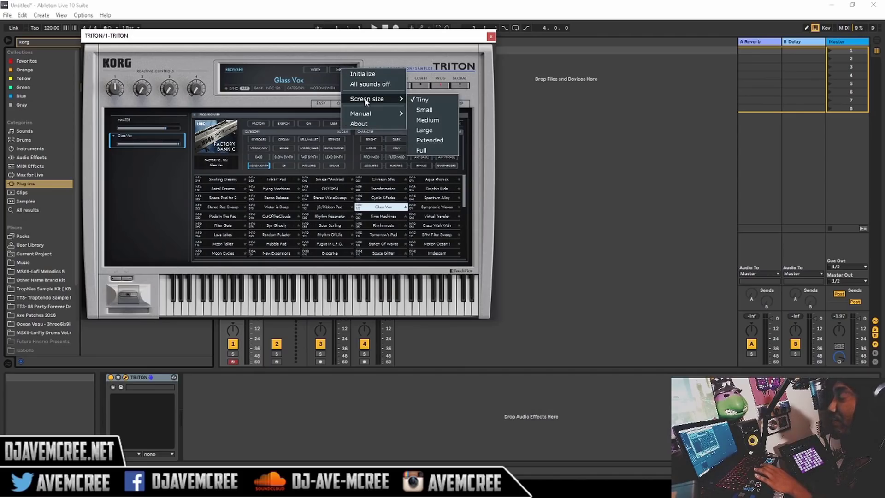
{"action": "left_click", "coordinate": [421, 141]}
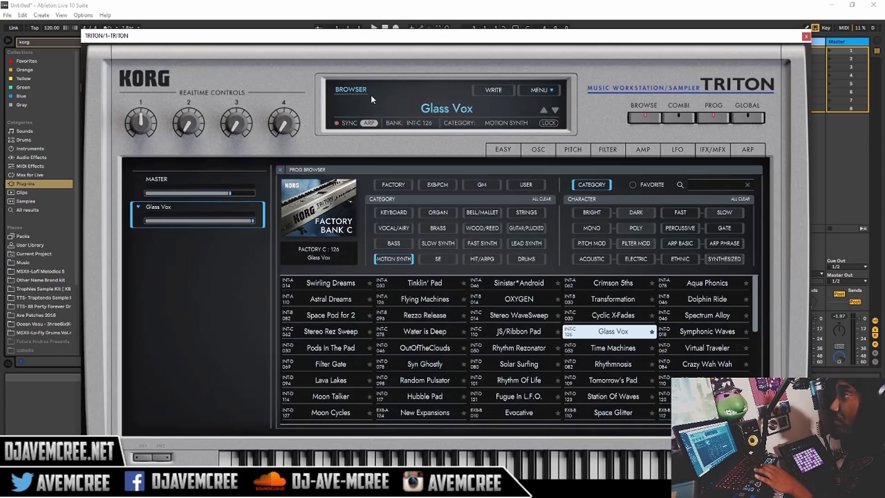
{"action": "left_click", "coordinate": [542, 91]}
{"action": "mouse_move", "coordinate": [536, 123]}
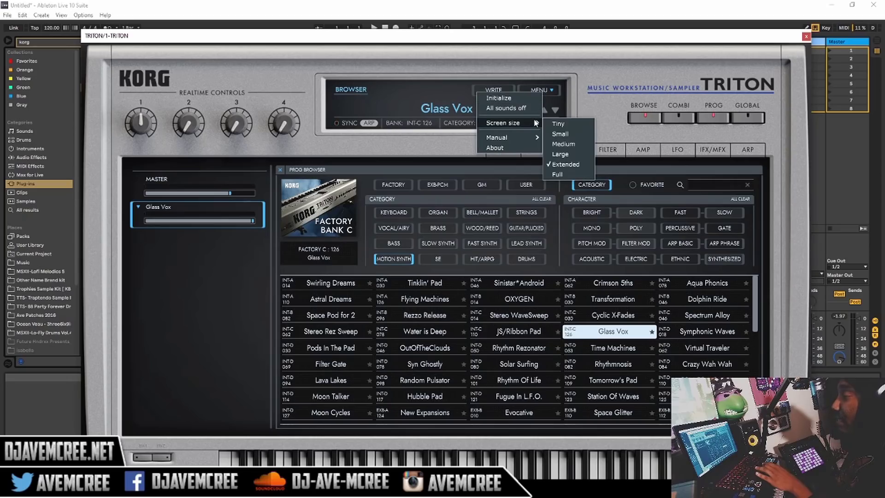
{"action": "left_click", "coordinate": [559, 151]}
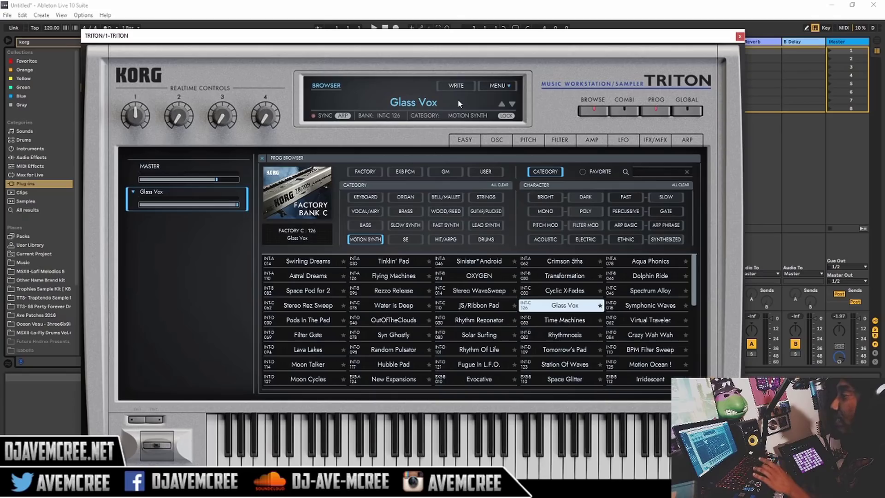
Step three programs down to OutOfTheClouds, then list the GM and User banks
{"action": "left_click", "coordinate": [512, 105]}
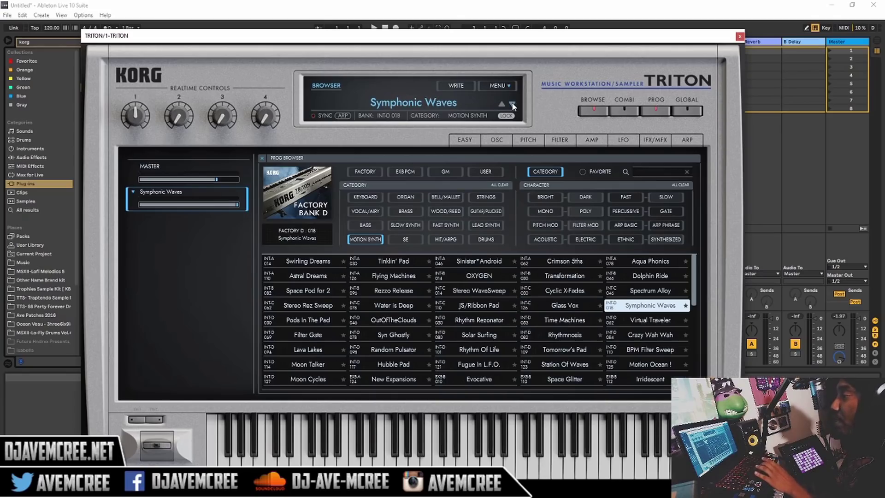
{"action": "left_click", "coordinate": [513, 104]}
{"action": "left_click", "coordinate": [512, 105]}
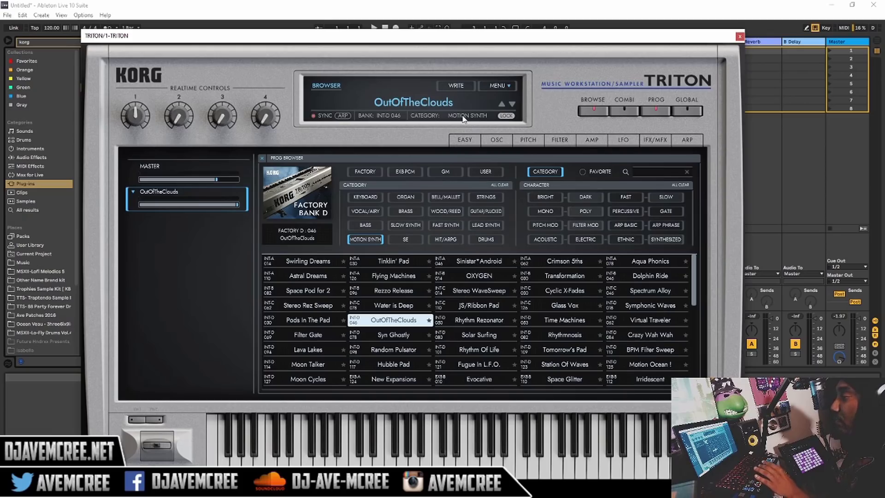
{"action": "left_click", "coordinate": [459, 173]}
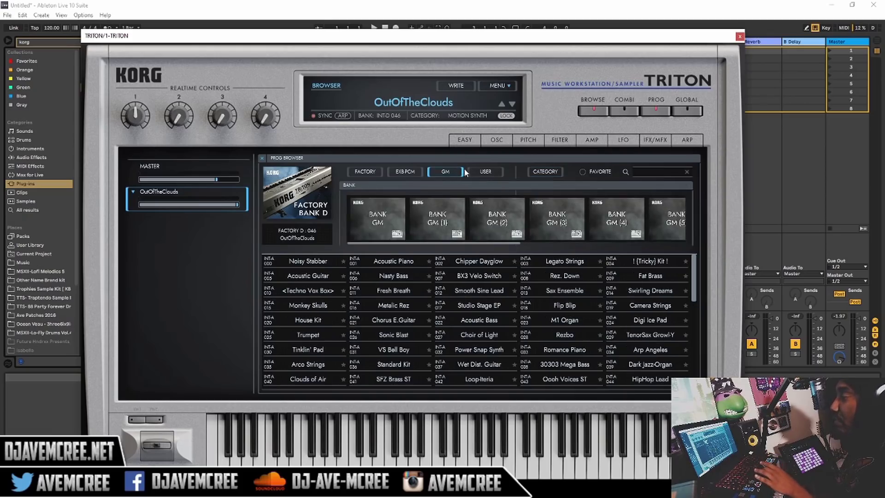
{"action": "left_click", "coordinate": [482, 172]}
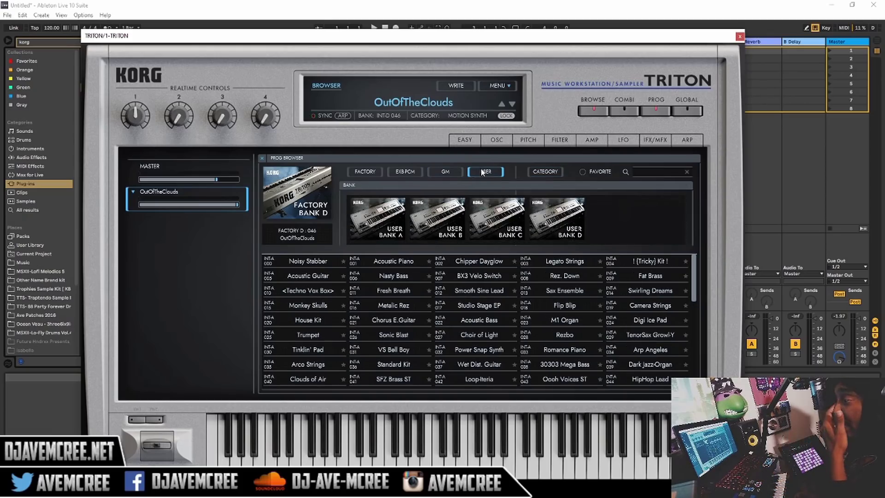